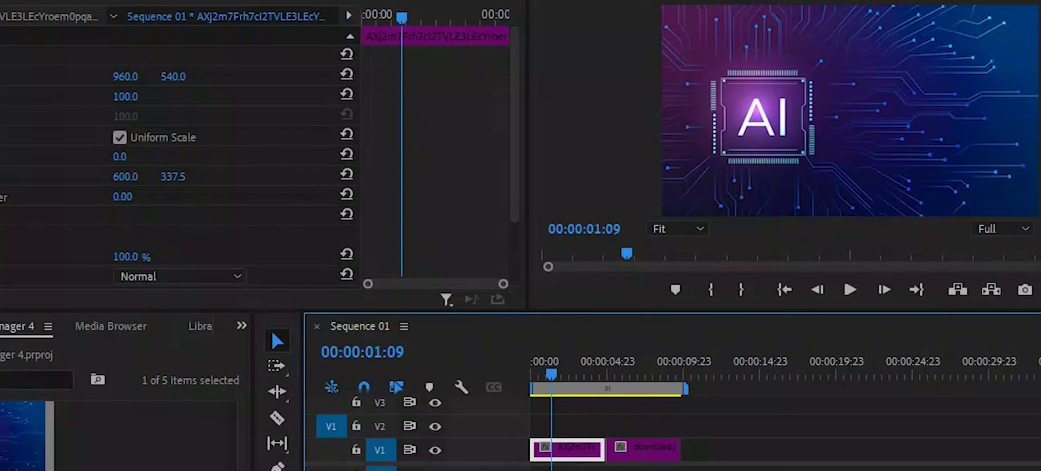
Step: Launch the AEJuice effects pack manager window with Ctrl+M
{"action": "left_click", "coordinate": [251, 1]}
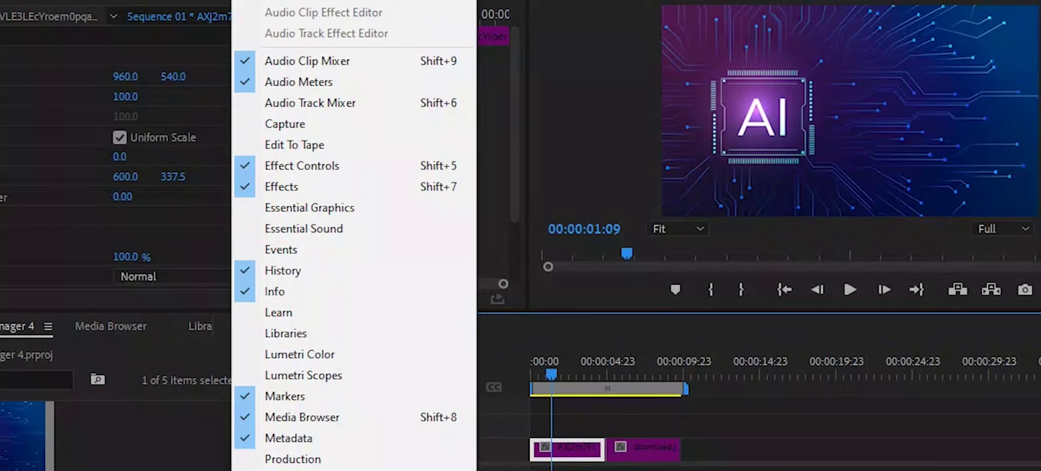
{"action": "key", "text": "Escape"}
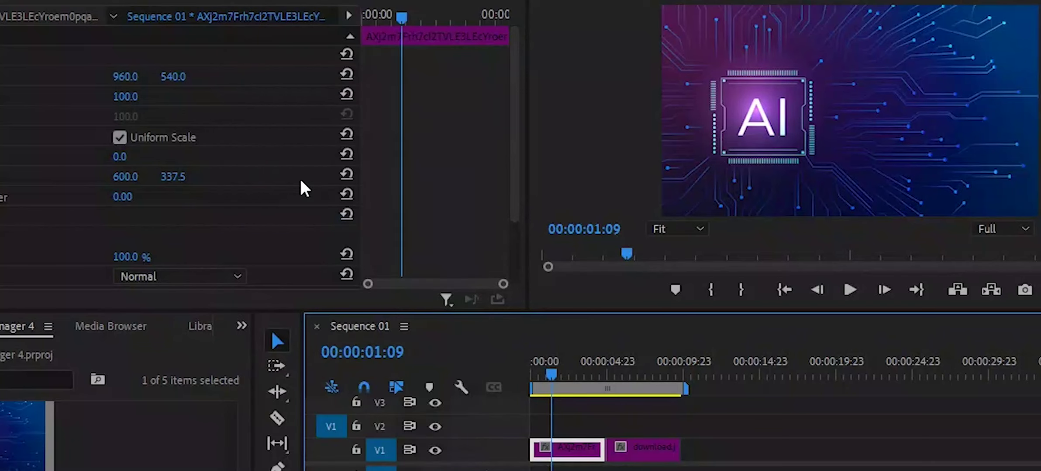
{"action": "key", "text": "ctrl+m"}
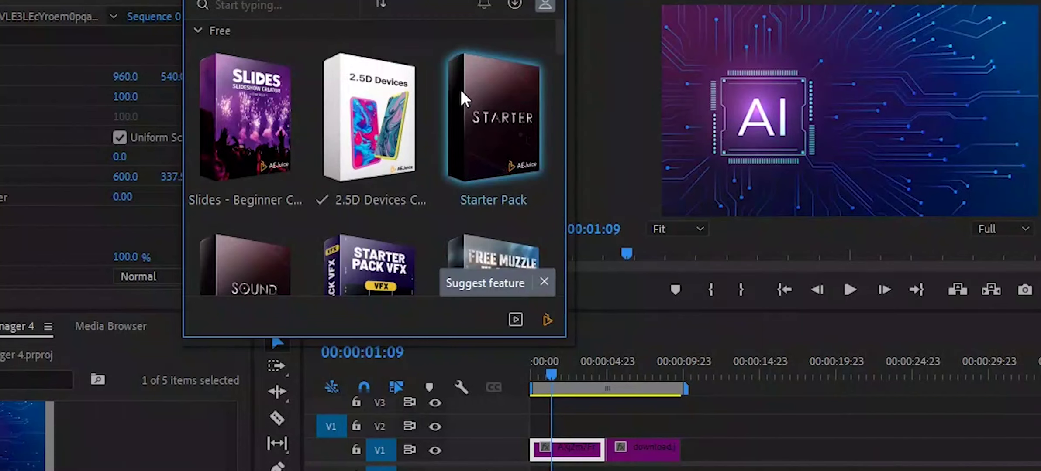
Step: Check the pack manager's recent downloads list, then save the project
{"action": "left_click", "coordinate": [514, 5]}
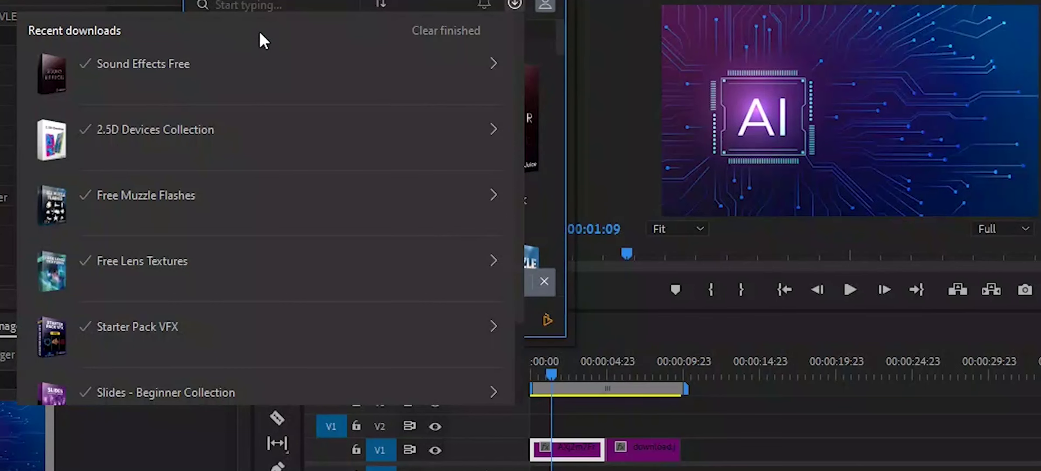
{"action": "key", "text": "Escape"}
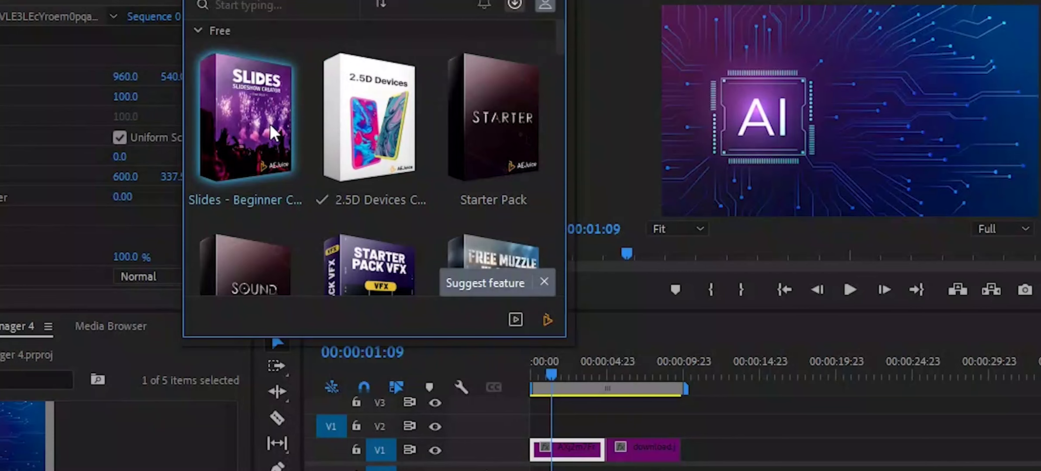
{"action": "key", "text": "ctrl+s"}
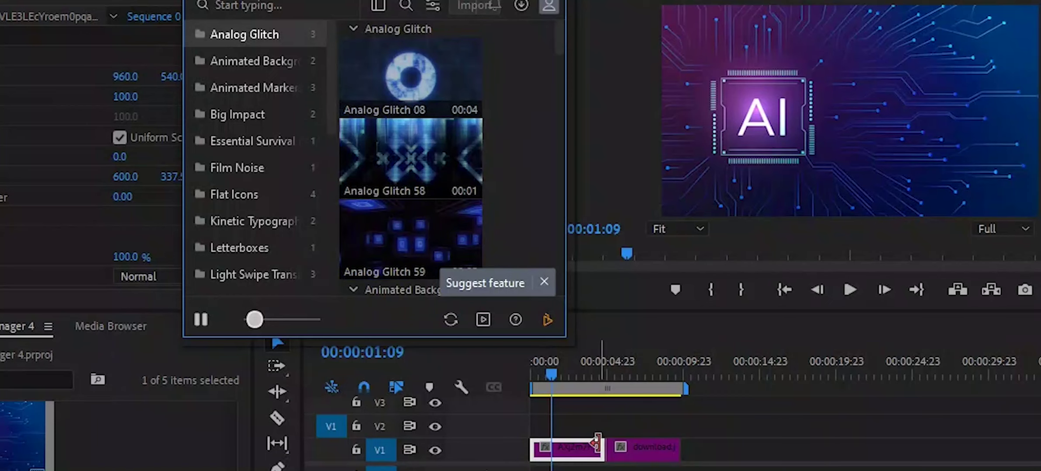
Step: Preview Analog Glitch 08 in the Analog Glitch collection
{"action": "mouse_move", "coordinate": [430, 82]}
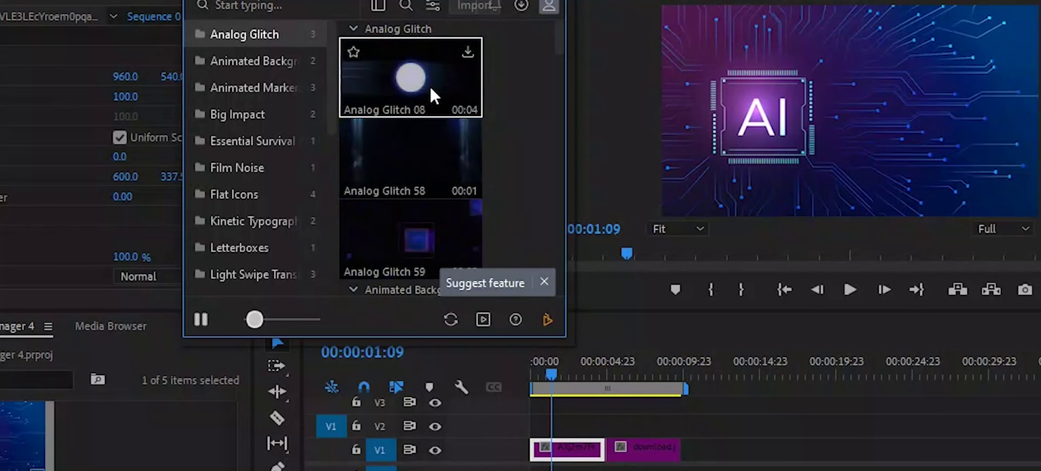
Step: Import Analog Glitch 08 onto V2 and select it to inspect its Effect Controls
{"action": "left_click", "coordinate": [468, 51]}
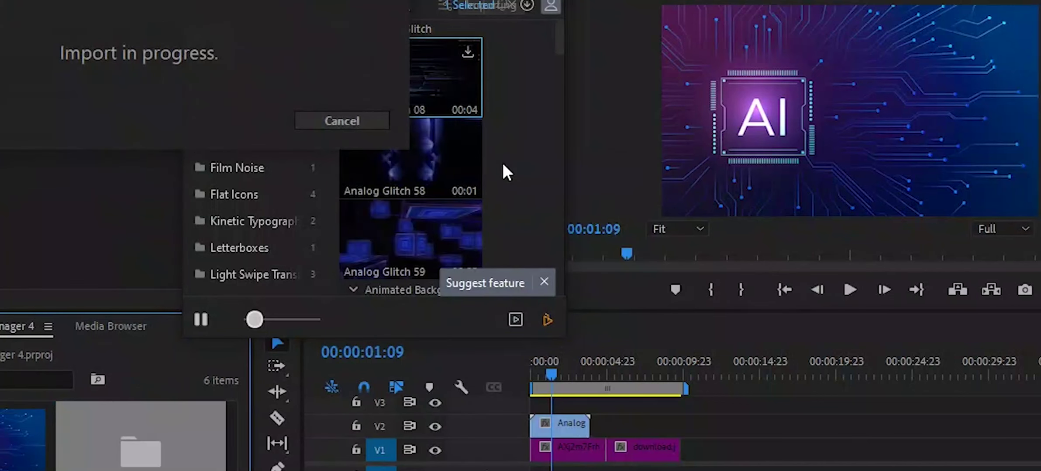
{"action": "left_click", "coordinate": [573, 438]}
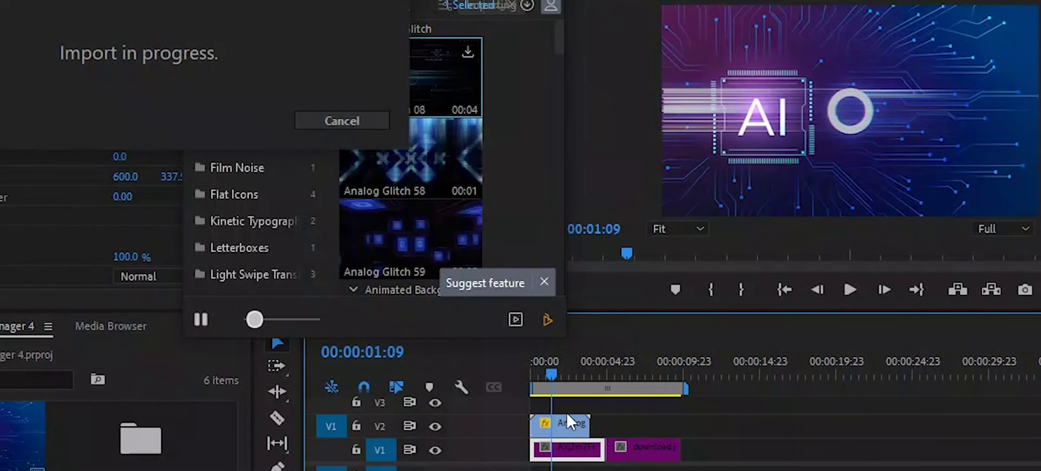
{"action": "left_click", "coordinate": [563, 422]}
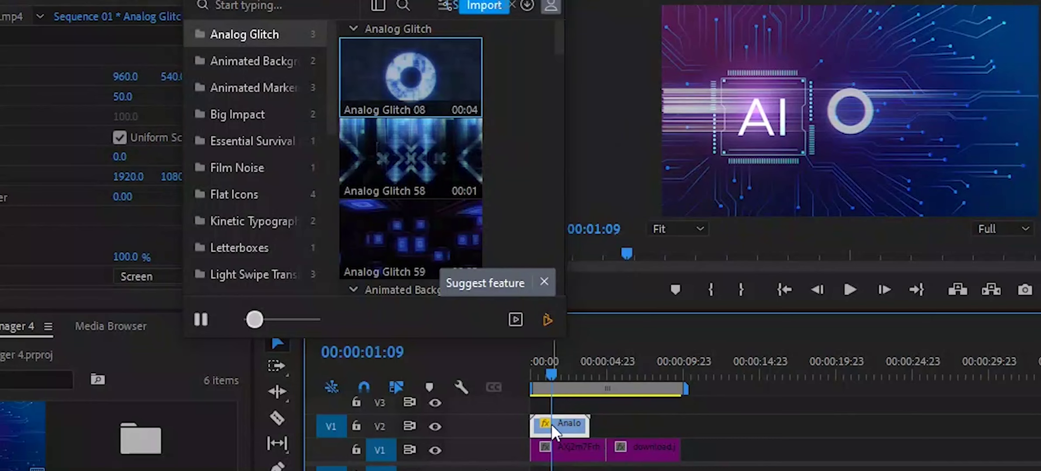
{"action": "mouse_move", "coordinate": [435, 63]}
{"action": "mouse_move", "coordinate": [375, 77]}
{"action": "mouse_move", "coordinate": [415, 262]}
{"action": "mouse_move", "coordinate": [446, 57]}
{"action": "left_click_drag", "start_coordinate": [565, 423], "coordinate": [611, 424]}
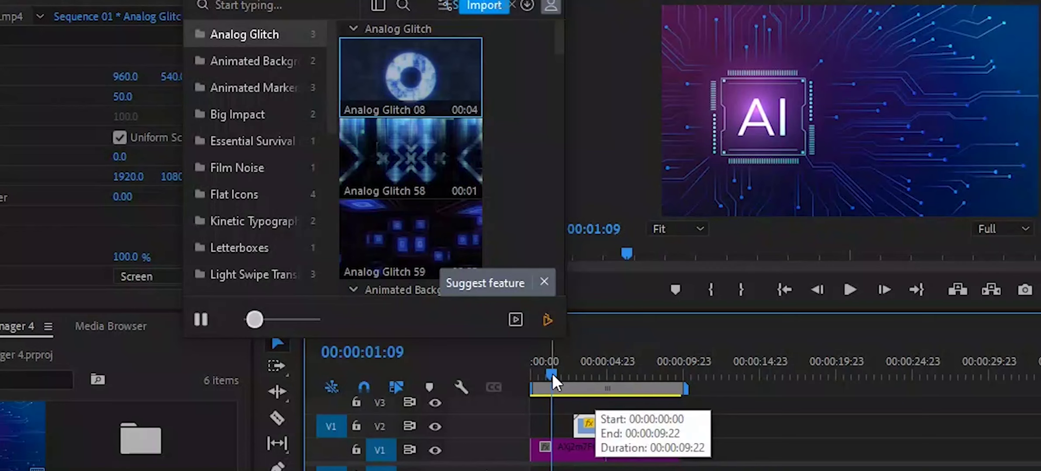
Step: Scrub and play back the glitch overlay at the cut into the face image
{"action": "left_click_drag", "start_coordinate": [552, 372], "coordinate": [575, 376]}
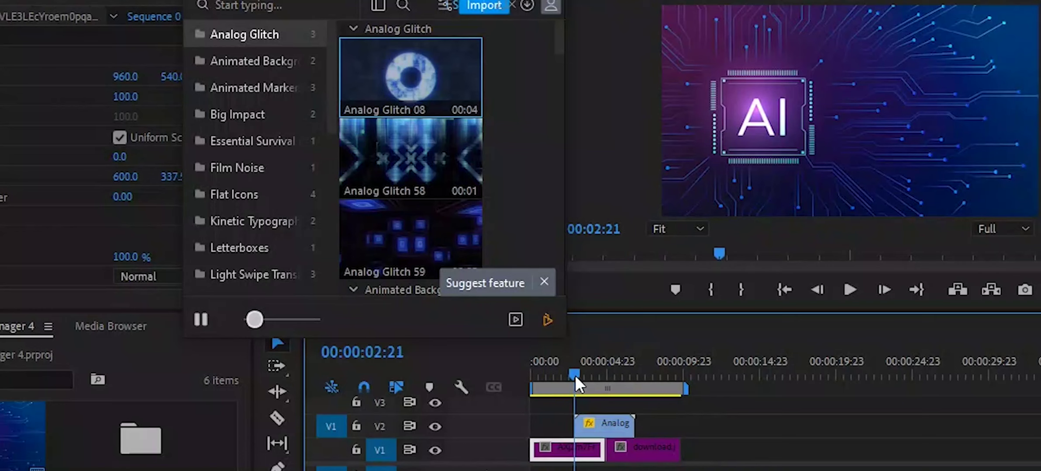
{"action": "left_click_drag", "start_coordinate": [575, 375], "coordinate": [637, 375]}
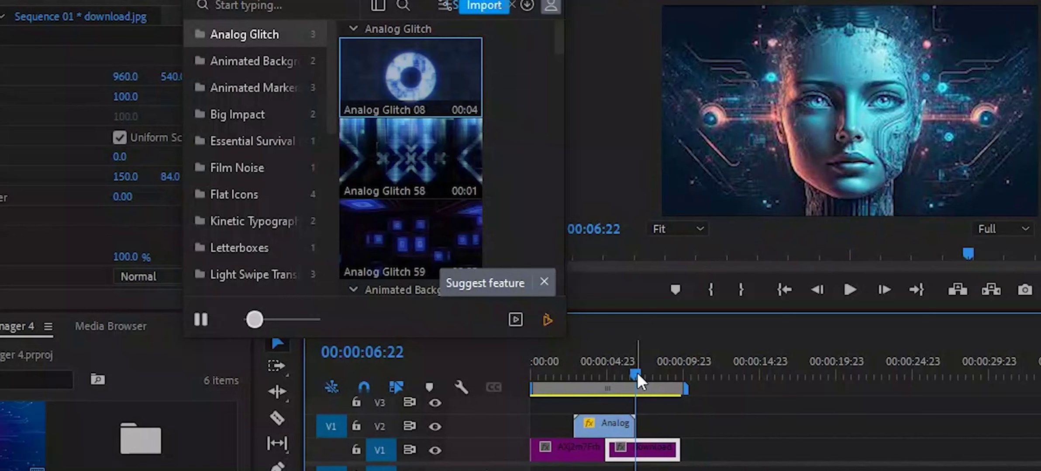
{"action": "left_click_drag", "start_coordinate": [583, 369], "coordinate": [568, 363]}
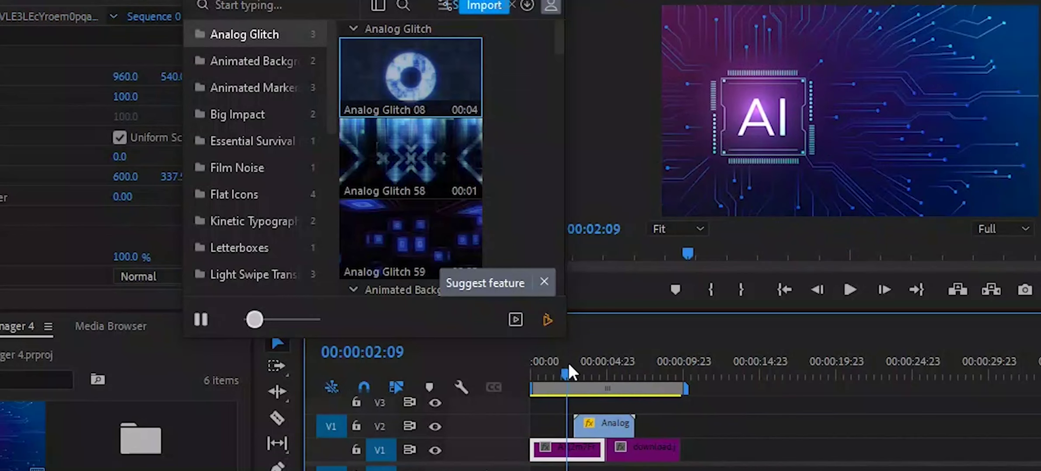
{"action": "key", "text": "space"}
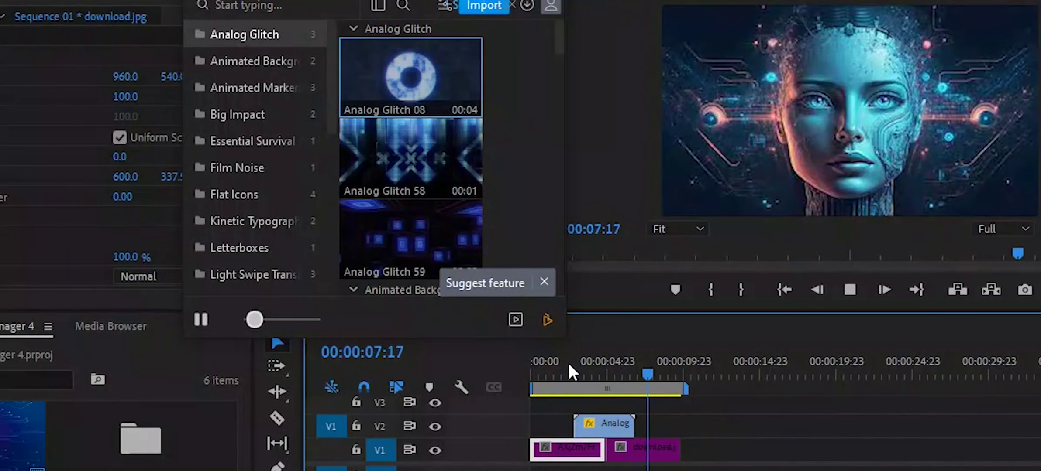
{"action": "key", "text": "space"}
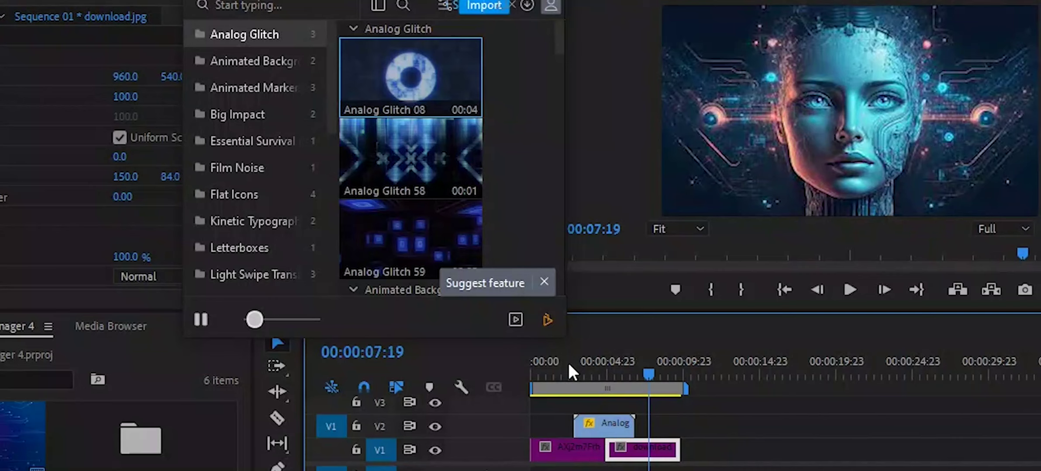
Step: Set the Analog Glitch 08 clip's speed to 200%, then fit the sequence in the timeline
{"action": "right_click", "coordinate": [604, 424]}
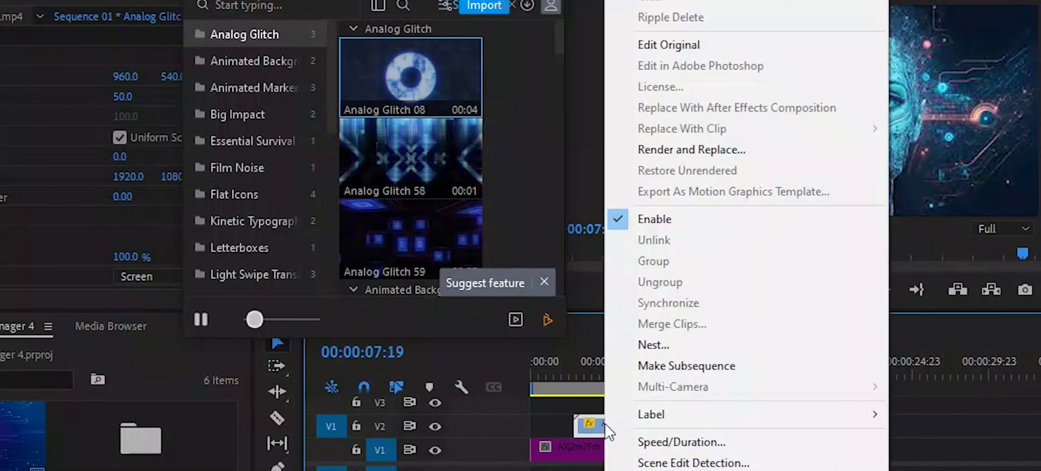
{"action": "left_click", "coordinate": [657, 439]}
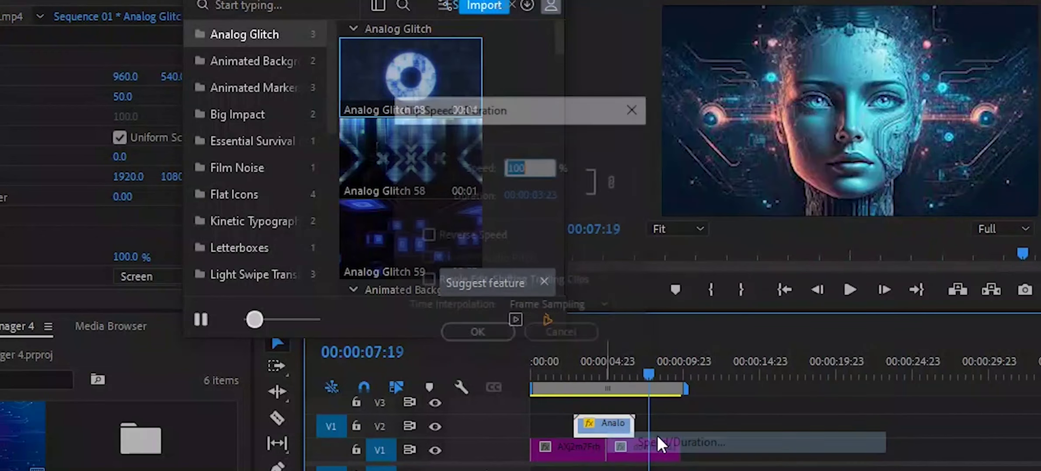
{"action": "type", "text": "200"}
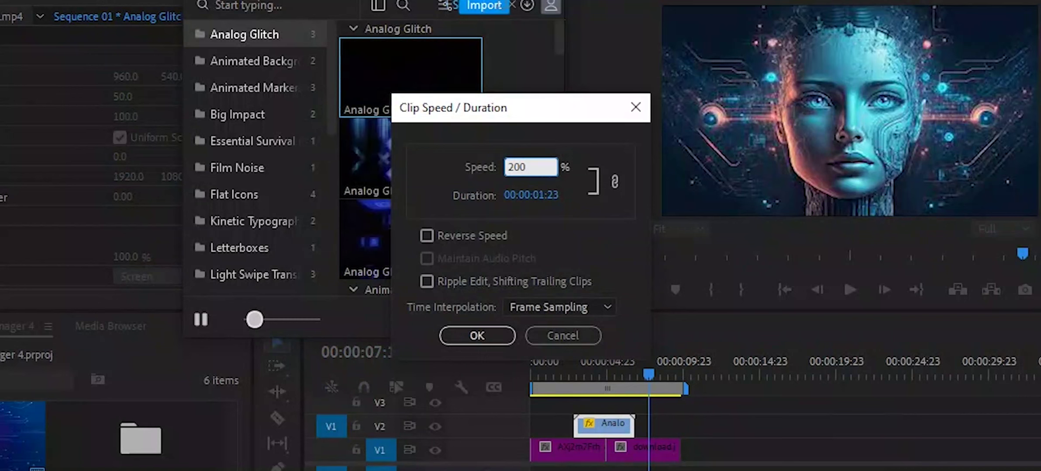
{"action": "key", "text": "Return"}
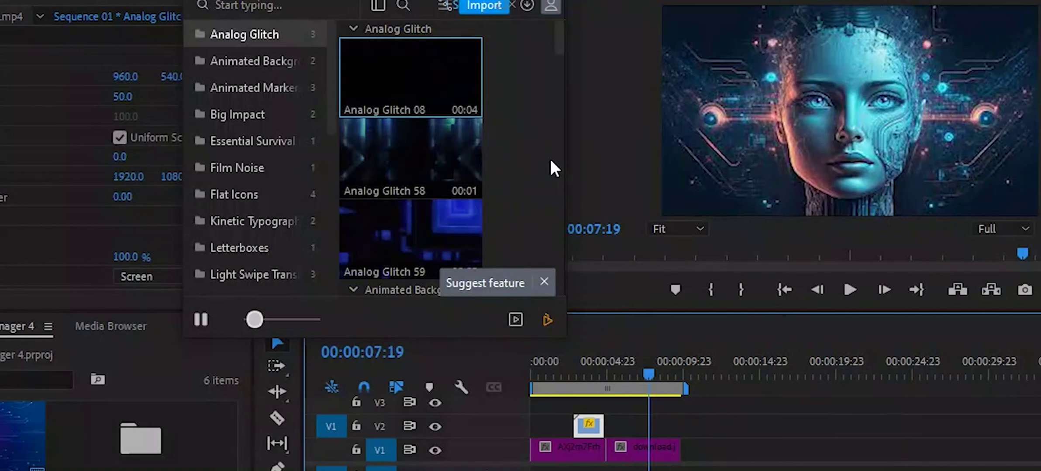
{"action": "left_click", "coordinate": [599, 374]}
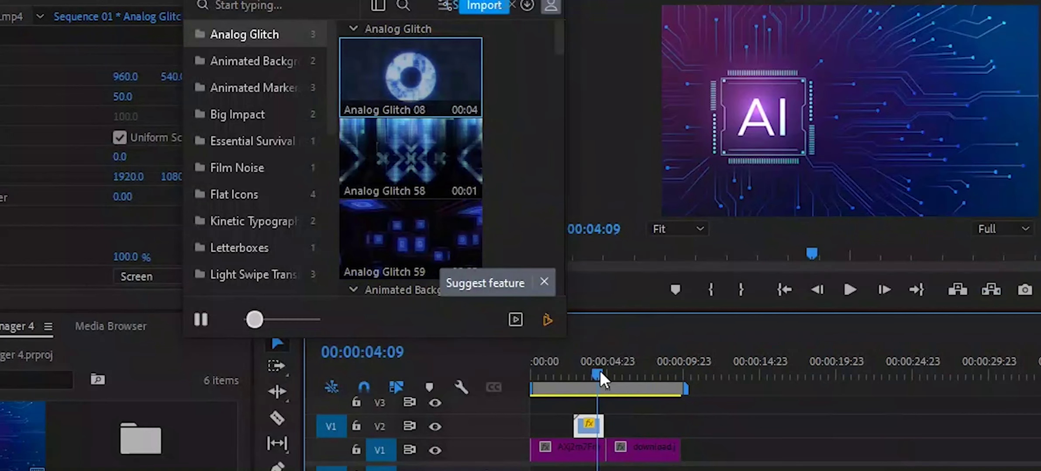
{"action": "key", "text": "backslash"}
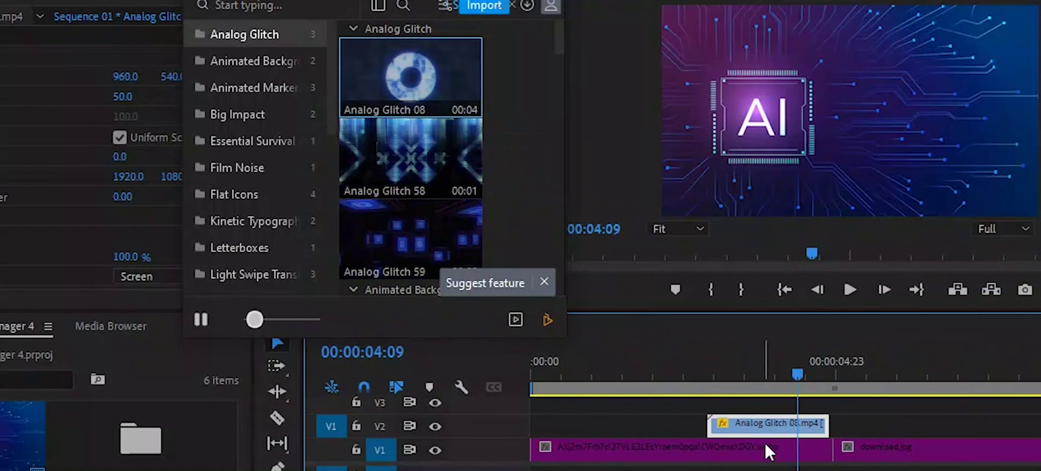
Step: Shift the Analog Glitch 08 clip 16 frames later and park the playhead at 03:13
{"action": "left_click_drag", "start_coordinate": [772, 424], "coordinate": [870, 436]}
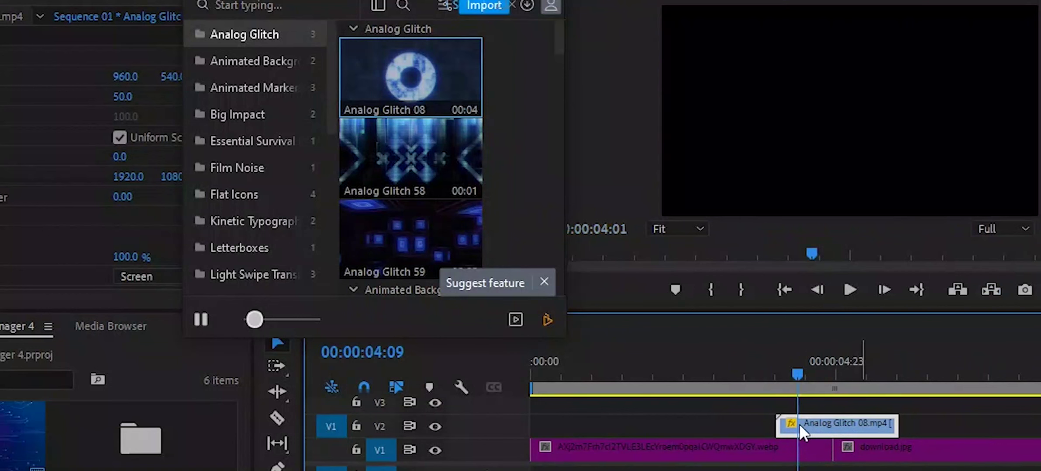
{"action": "left_click", "coordinate": [747, 367]}
{"action": "left_click", "coordinate": [759, 456]}
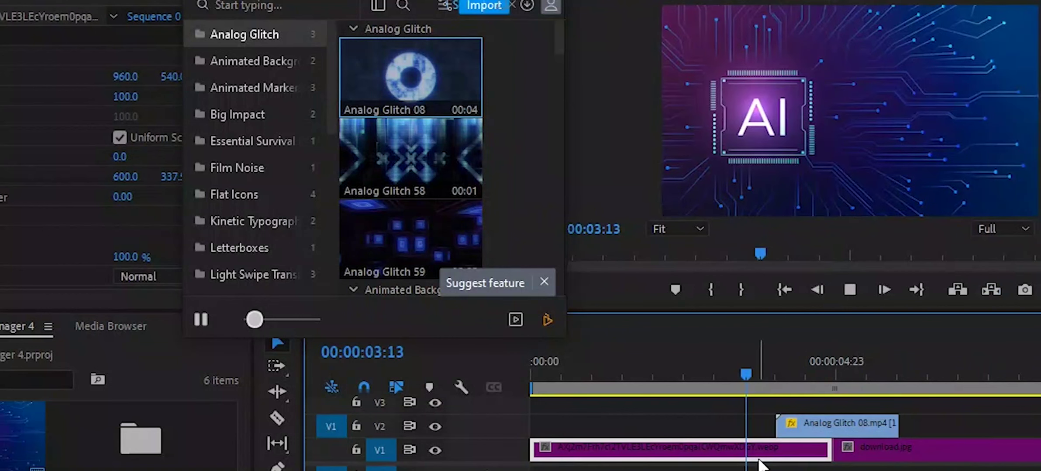
Step: Play and scrub through the sped-up glitch transition into the portrait image
{"action": "key", "text": "Right"}
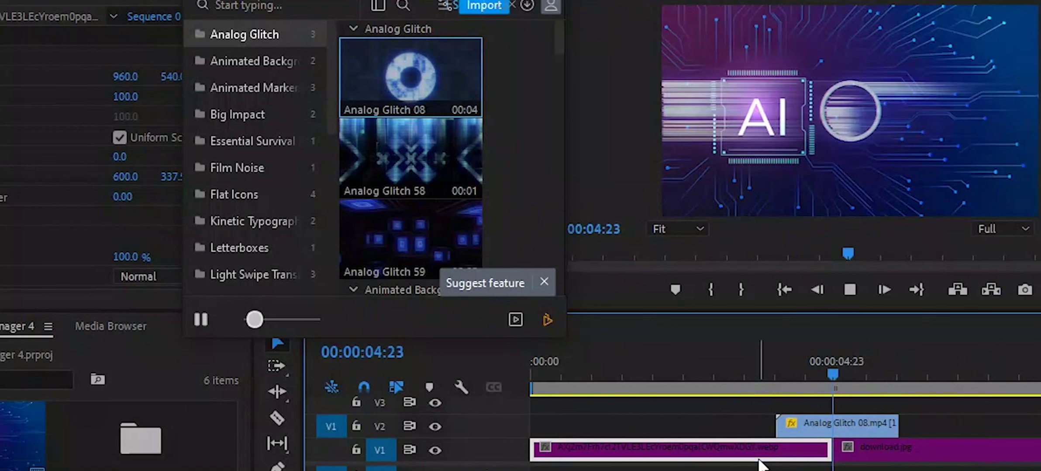
{"action": "key", "text": "space"}
{"action": "left_click", "coordinate": [760, 454]}
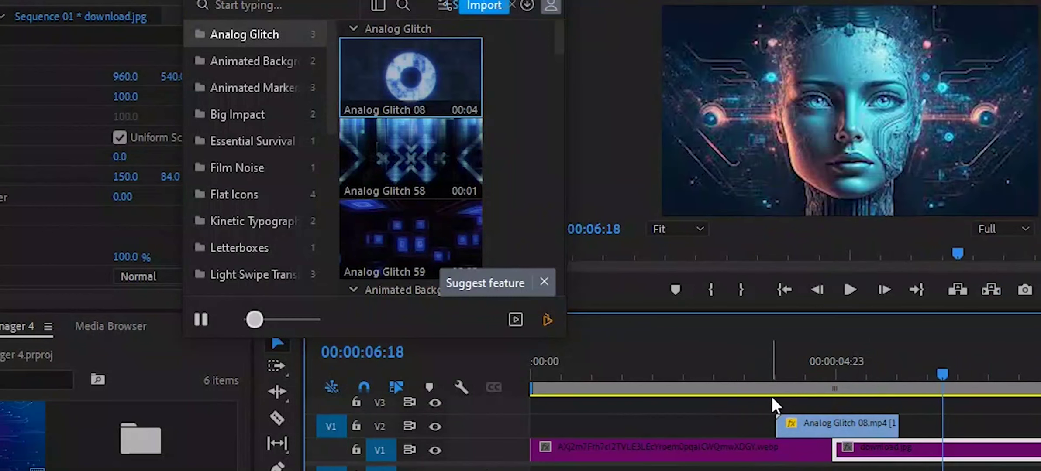
{"action": "left_click", "coordinate": [786, 367]}
{"action": "left_click_drag", "start_coordinate": [788, 369], "coordinate": [830, 368]}
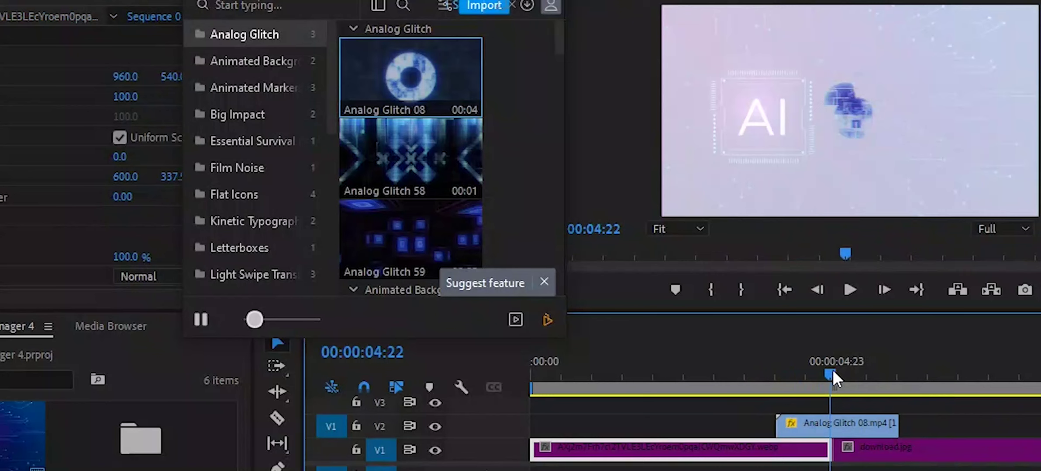
{"action": "left_click_drag", "start_coordinate": [833, 370], "coordinate": [854, 371]}
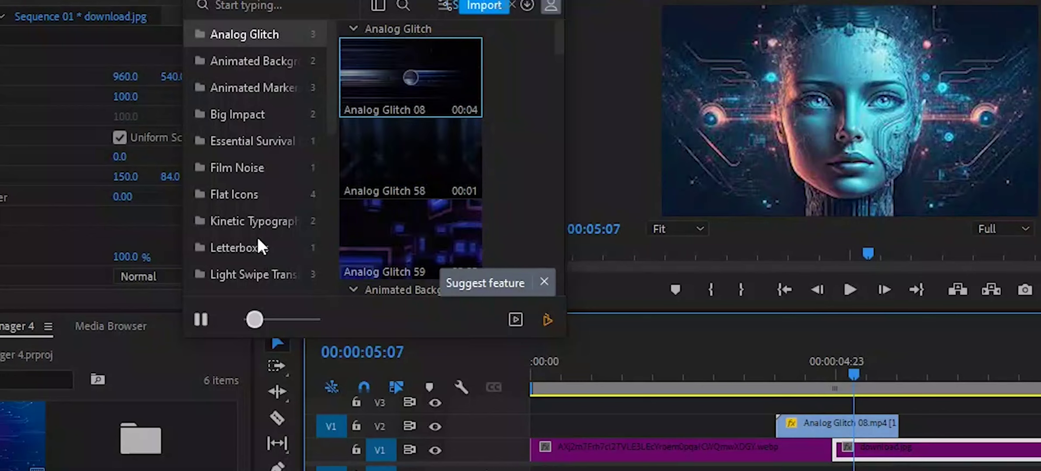
{"action": "mouse_move", "coordinate": [465, 136]}
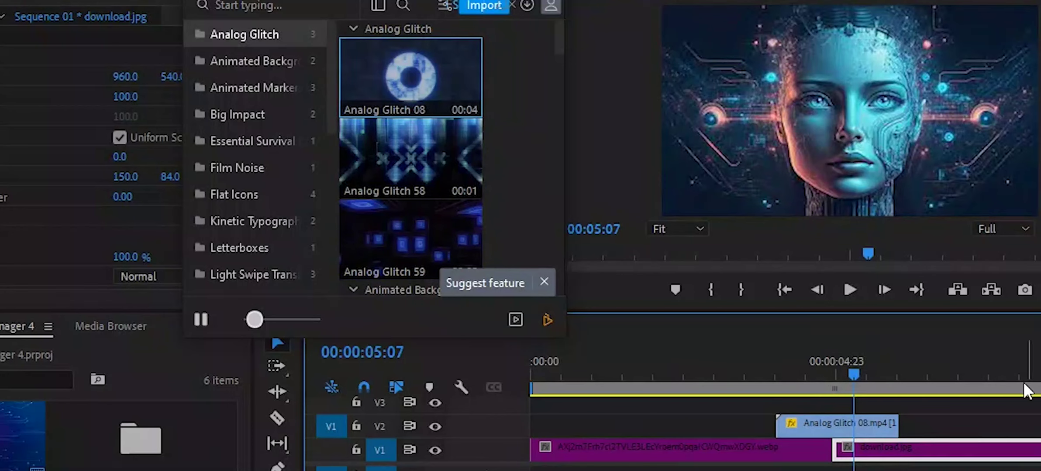
Step: Import Analog Glitch 58 and place it on V3 over the download.jpg image
{"action": "left_click", "coordinate": [976, 374]}
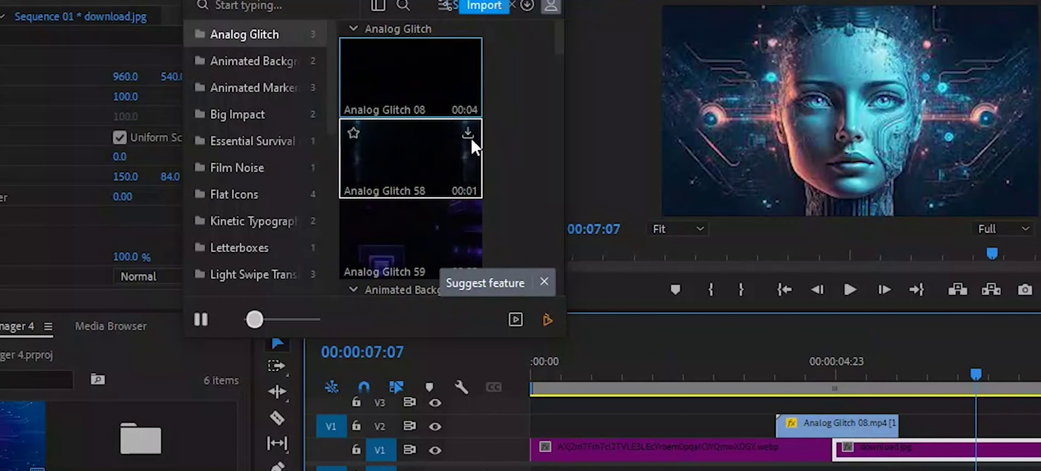
{"action": "left_click", "coordinate": [473, 133]}
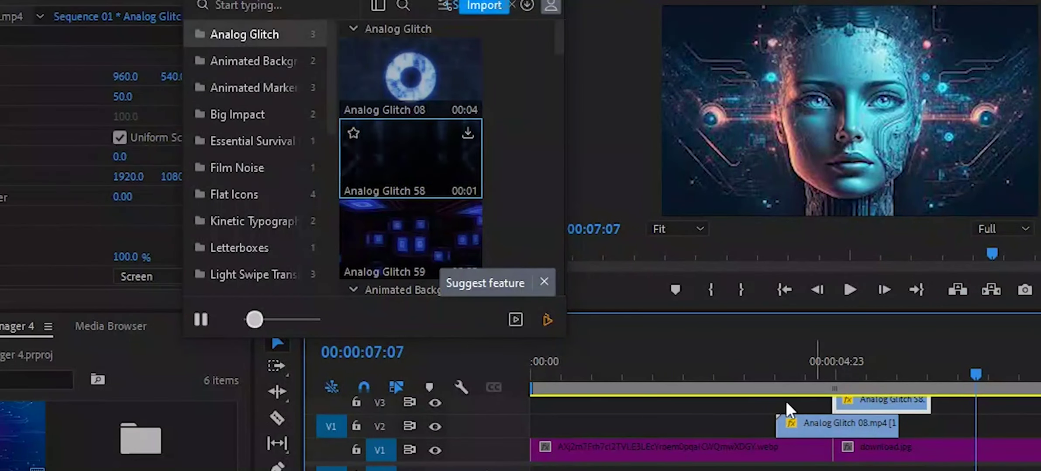
{"action": "scroll", "coordinate": [731, 401], "scroll_direction": "down", "scroll_amount": 2}
{"action": "scroll", "coordinate": [733, 402], "scroll_direction": "down", "scroll_amount": 1}
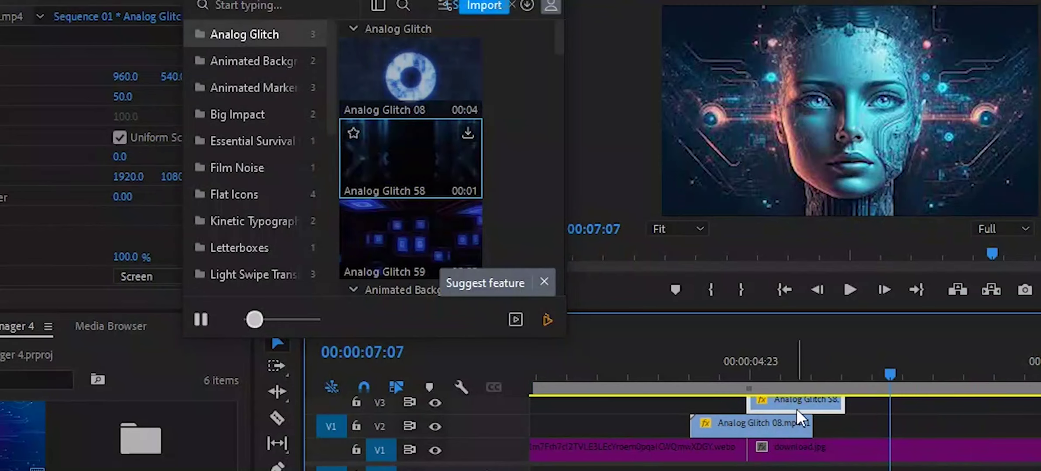
{"action": "left_click", "coordinate": [772, 420]}
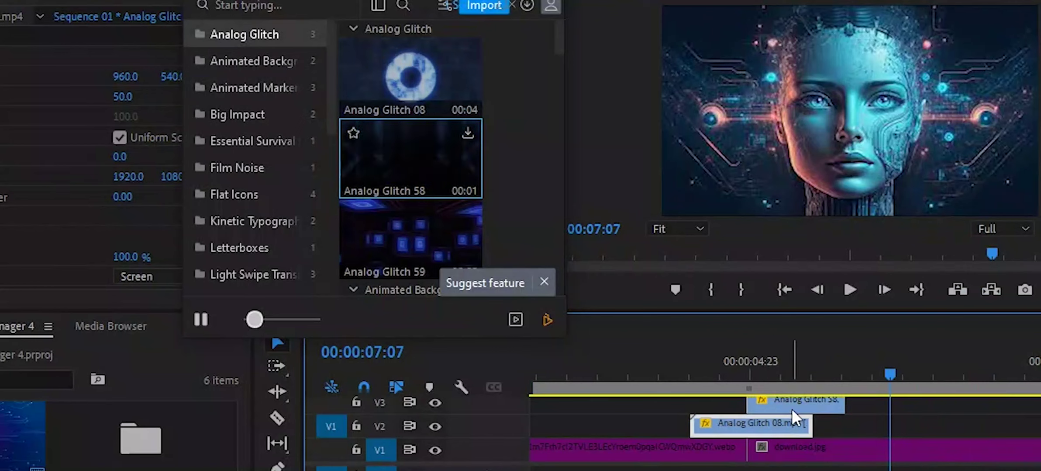
{"action": "left_click_drag", "start_coordinate": [795, 403], "coordinate": [746, 414]}
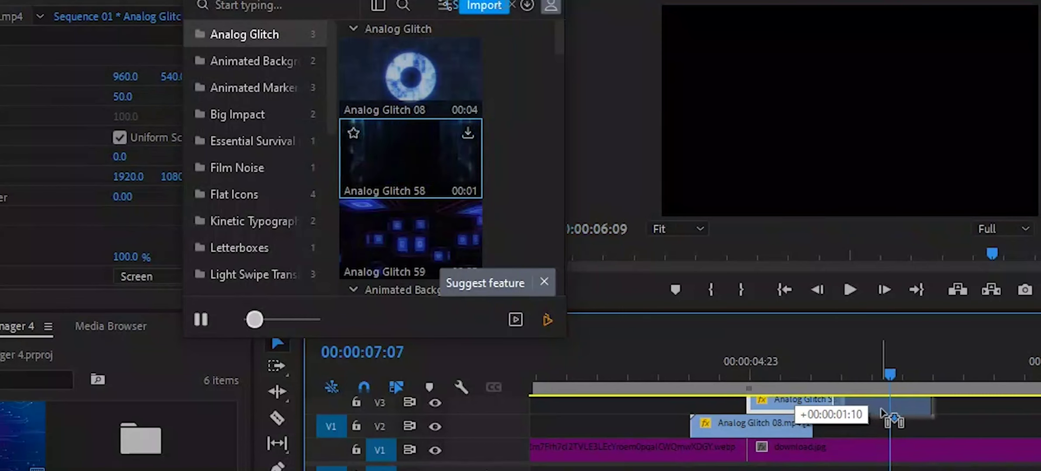
{"action": "left_click_drag", "start_coordinate": [747, 414], "coordinate": [862, 401]}
Step: Scrub through the Analog Glitch 58 transition over the face image to preview it
{"action": "left_click", "coordinate": [830, 360]}
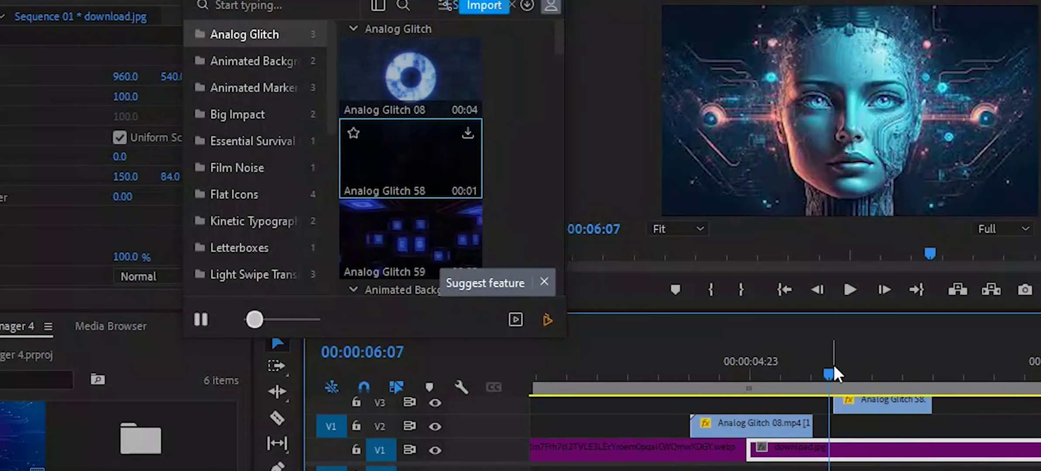
{"action": "left_click_drag", "start_coordinate": [846, 381], "coordinate": [879, 381]}
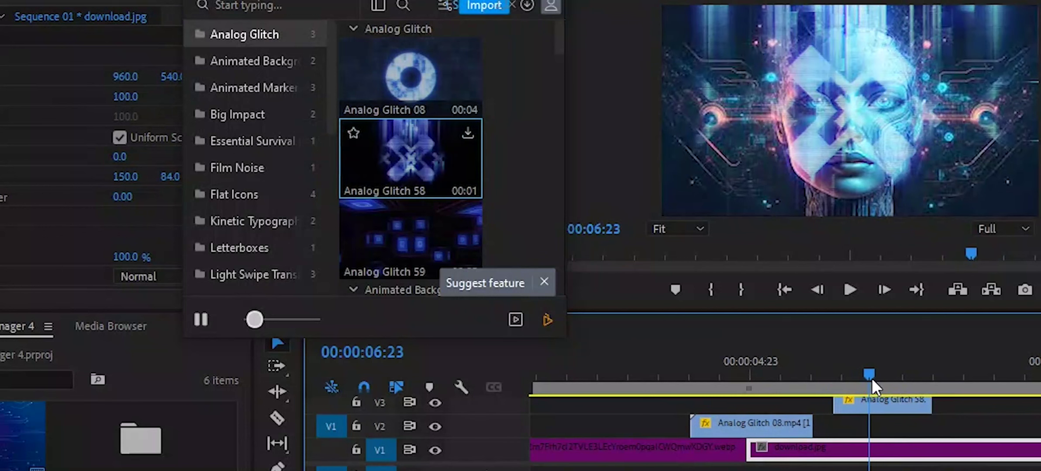
{"action": "left_click_drag", "start_coordinate": [878, 378], "coordinate": [894, 383]}
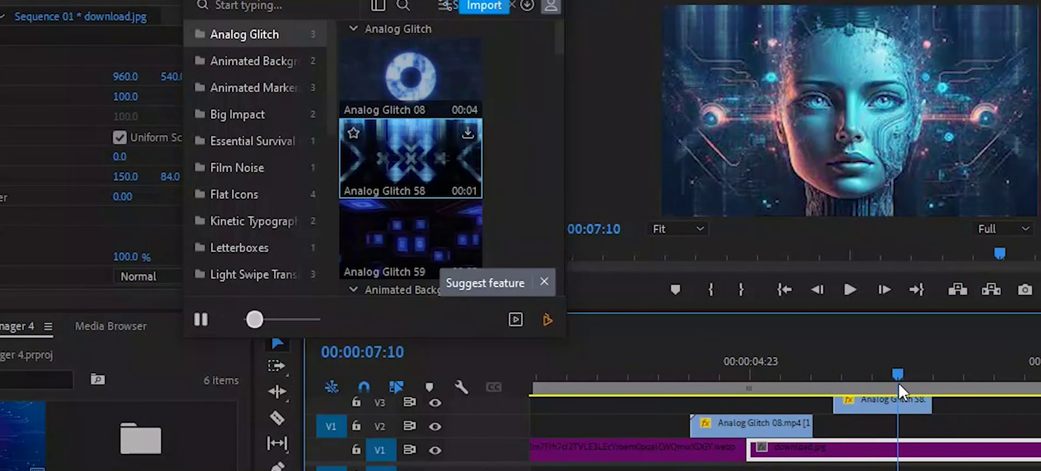
{"action": "left_click", "coordinate": [869, 378]}
{"action": "left_click", "coordinate": [829, 378]}
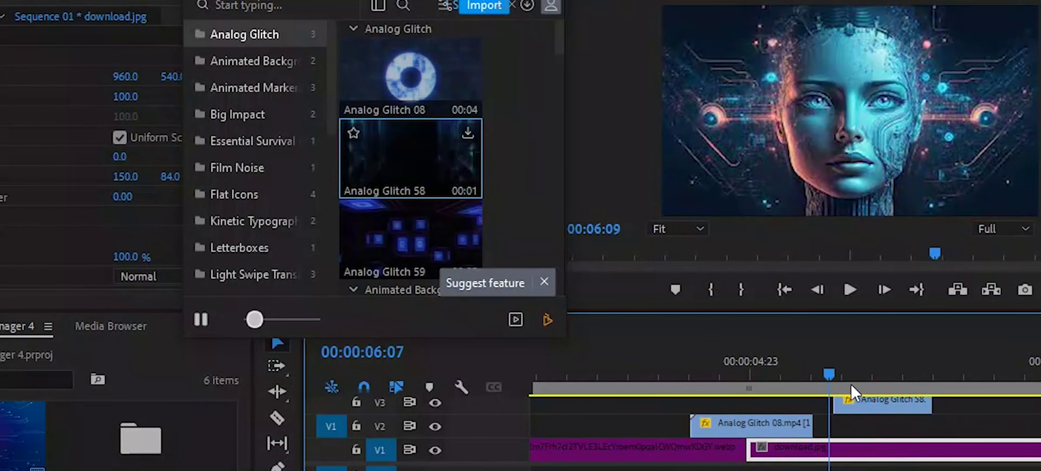
{"action": "left_click_drag", "start_coordinate": [869, 388], "coordinate": [897, 388]}
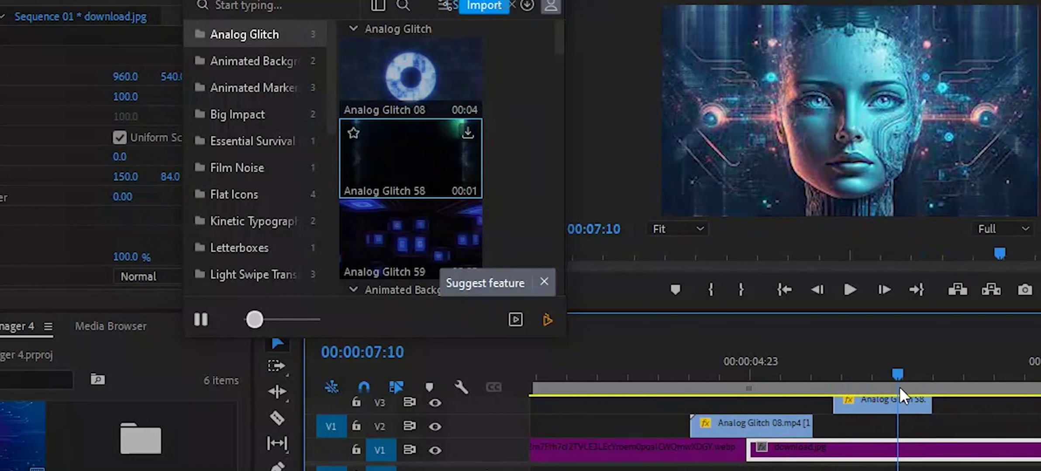
{"action": "mouse_move", "coordinate": [400, 278]}
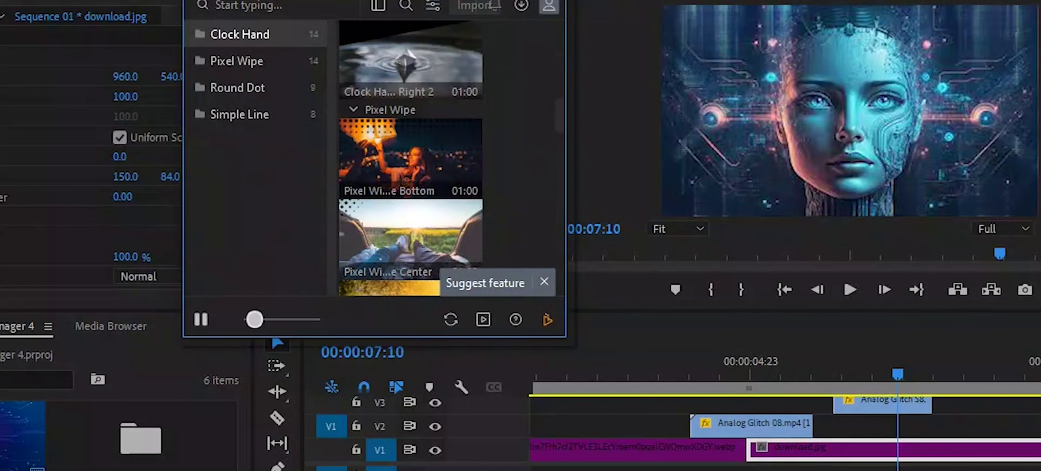
Step: Try to import the Pixel Wipe Center transition, which fails with an import error
{"action": "mouse_move", "coordinate": [398, 175]}
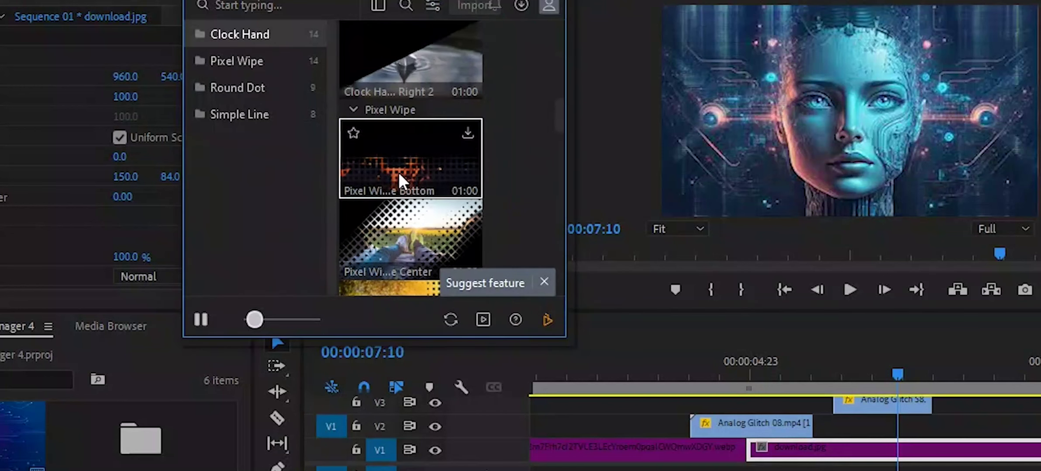
{"action": "mouse_move", "coordinate": [384, 268]}
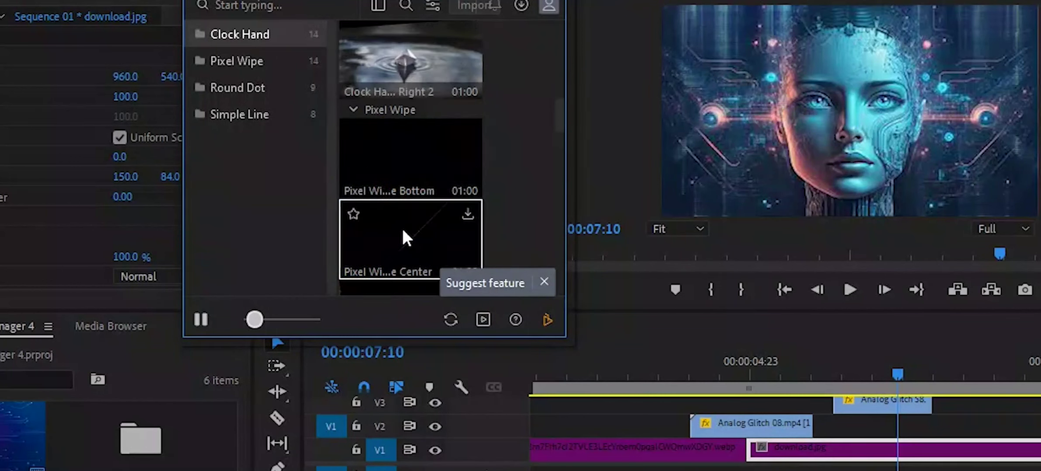
{"action": "left_click", "coordinate": [470, 211]}
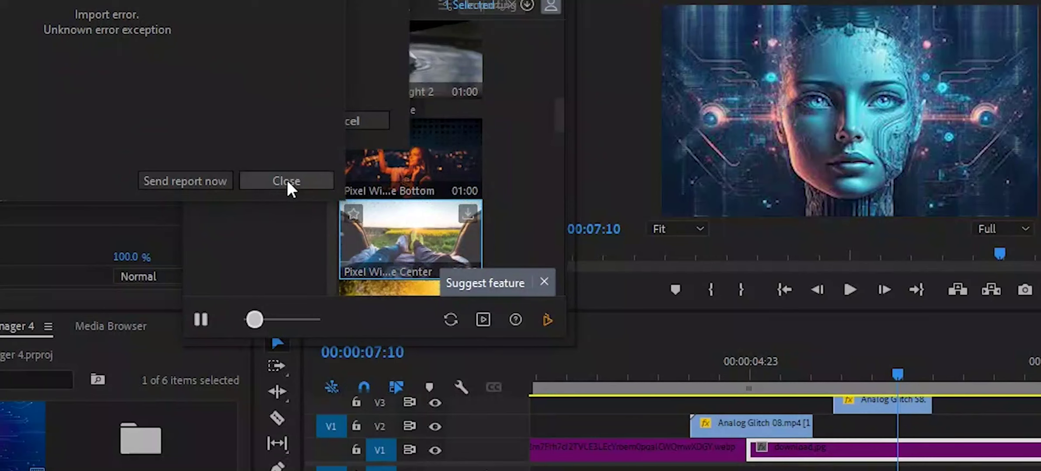
Step: Dismiss the 'Unknown error exception' import error message
{"action": "left_click", "coordinate": [298, 179]}
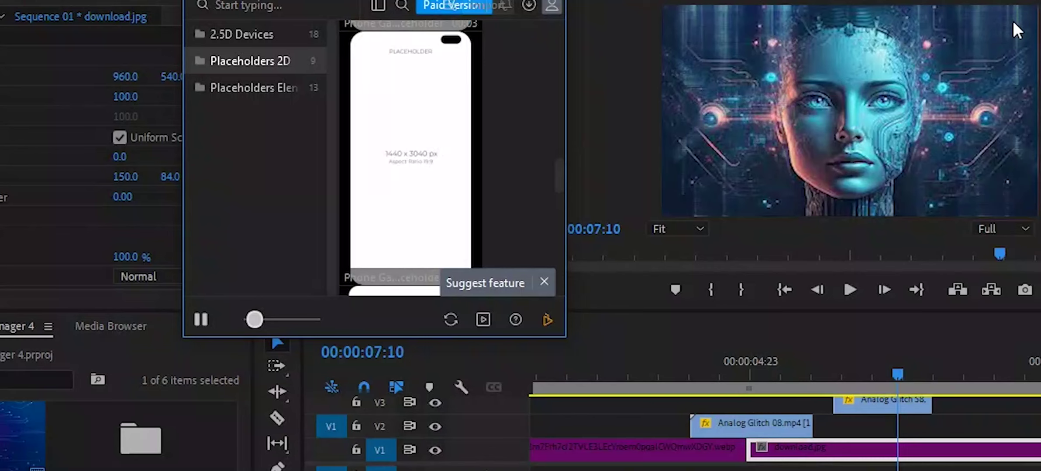
Step: Switch the extension's asset library to the Starter Pack VFX collection and browse its smoke clips
{"action": "left_click", "coordinate": [985, 53]}
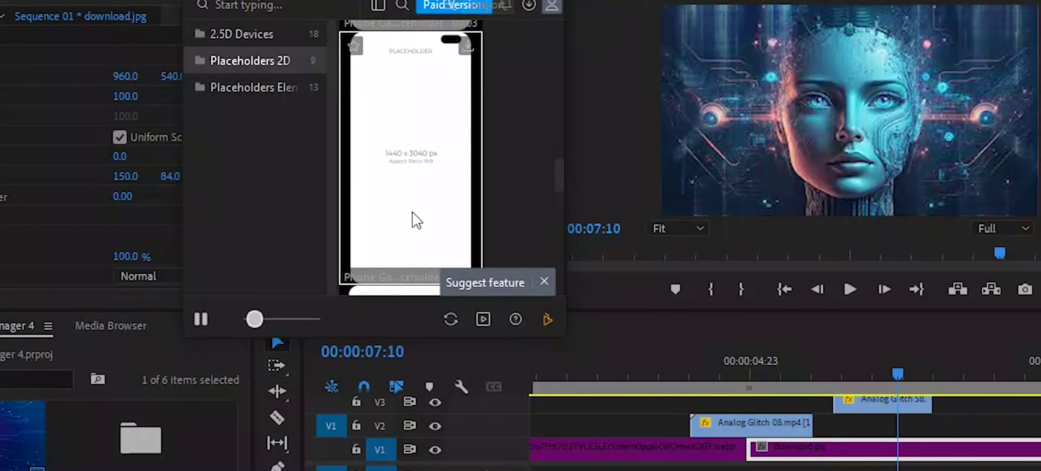
{"action": "scroll", "coordinate": [413, 211], "scroll_direction": "down", "scroll_amount": 2}
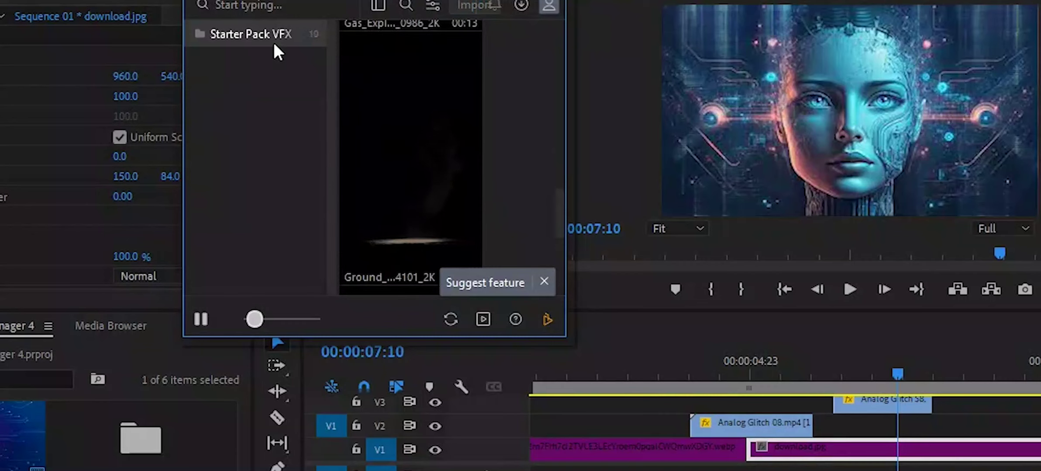
Step: Scroll to the dripping, dust and Energy Shockwave previews and set the playhead to 00:00:02:08
{"action": "left_click_drag", "start_coordinate": [558, 210], "coordinate": [583, 16]}
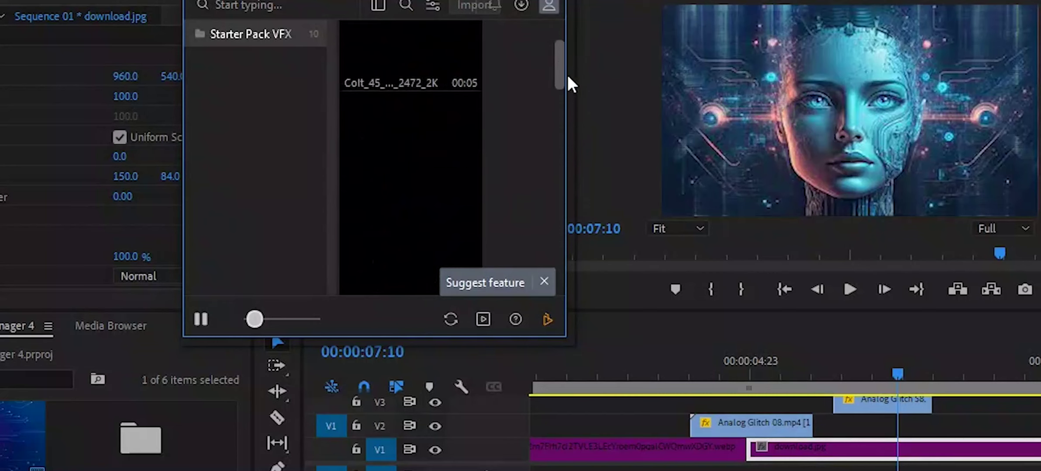
{"action": "left_click_drag", "start_coordinate": [555, 49], "coordinate": [574, 103]}
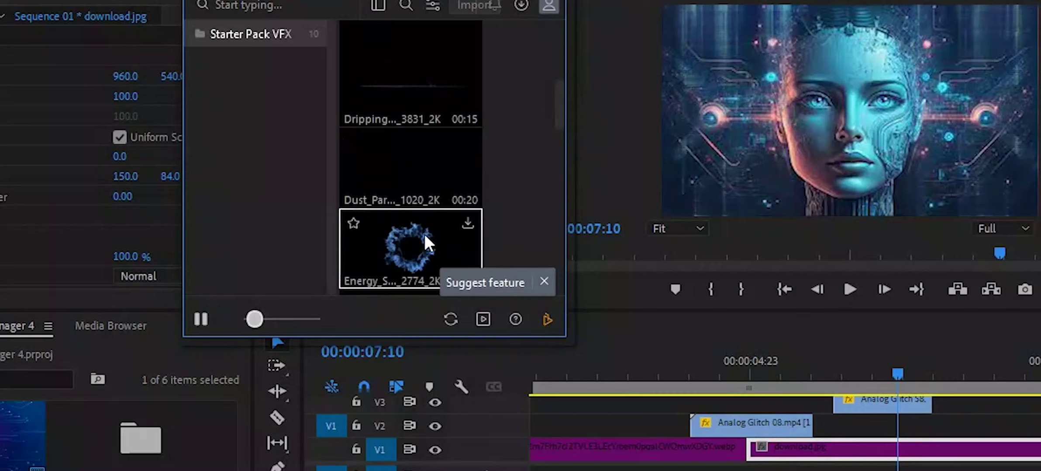
{"action": "mouse_move", "coordinate": [399, 232]}
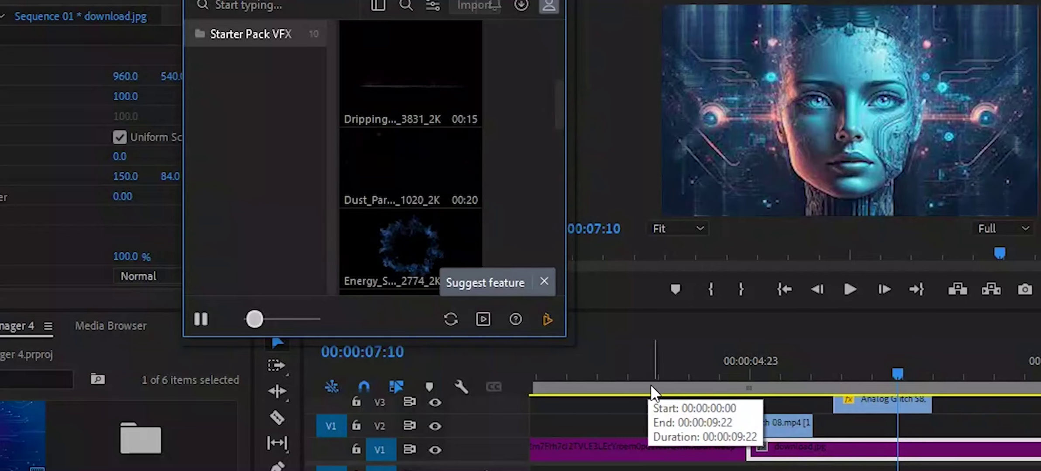
{"action": "left_click", "coordinate": [588, 371]}
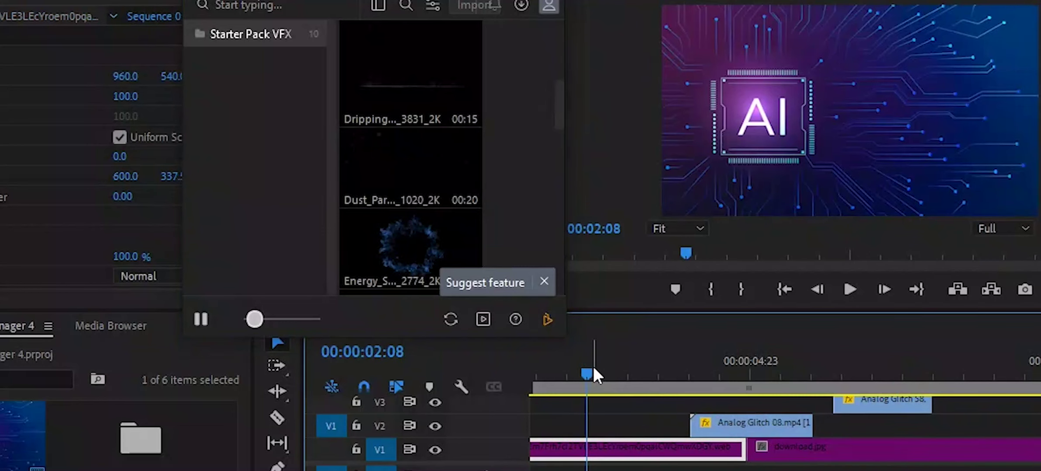
Step: Import the Energy Shockwave effect onto V2 at the sequence start, above the AI chip image
{"action": "key", "text": "Home"}
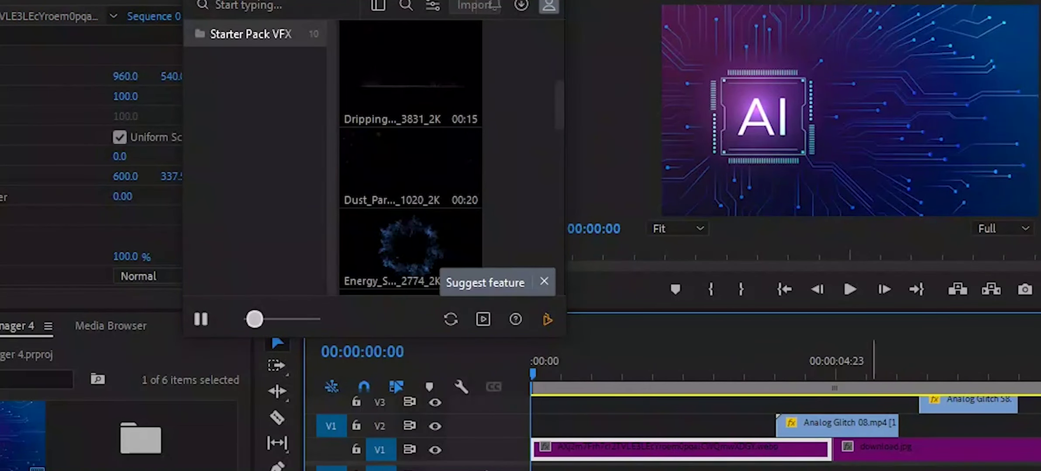
{"action": "left_click", "coordinate": [404, 250]}
{"action": "mouse_move", "coordinate": [422, 256]}
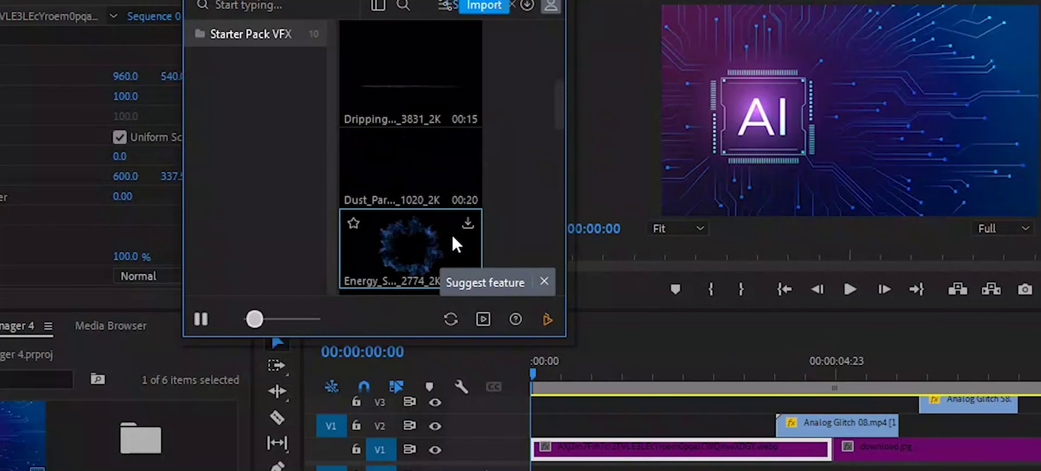
{"action": "left_click", "coordinate": [467, 221]}
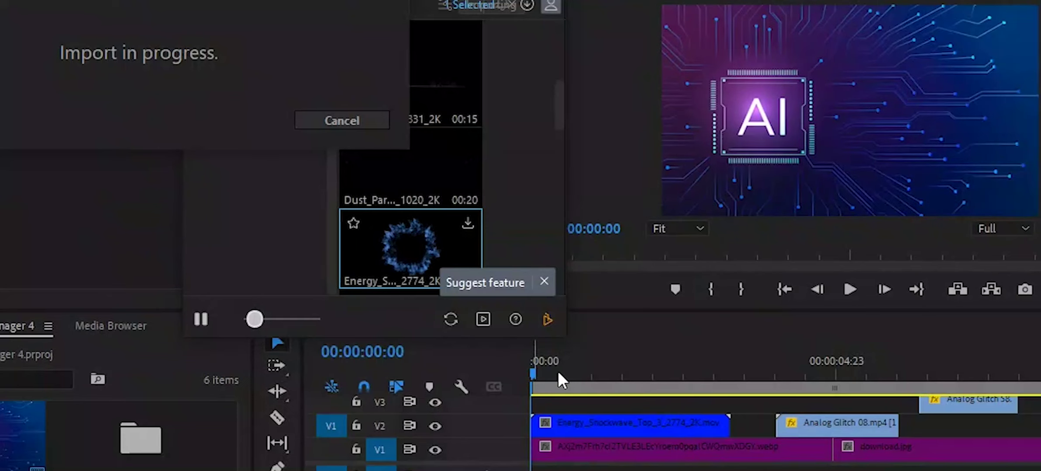
Step: Play the sequence opening to check the shockwave ring over the AI chip, stopping where the ring is large
{"action": "left_click", "coordinate": [566, 374]}
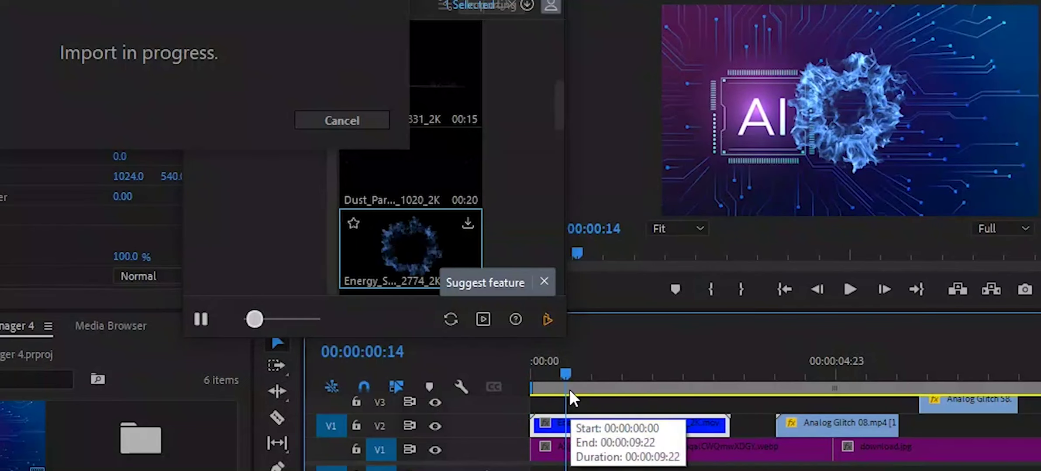
{"action": "key", "text": "Home"}
{"action": "key", "text": "space"}
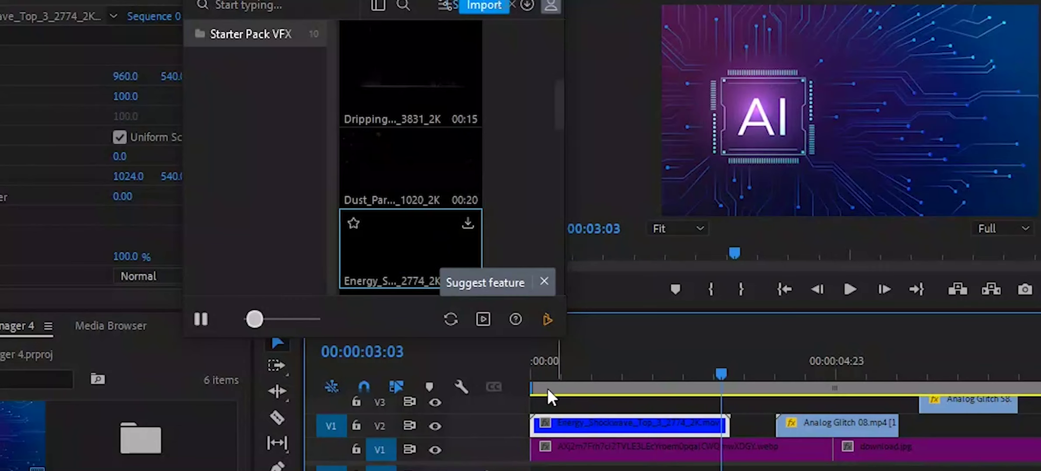
{"action": "left_click", "coordinate": [547, 388]}
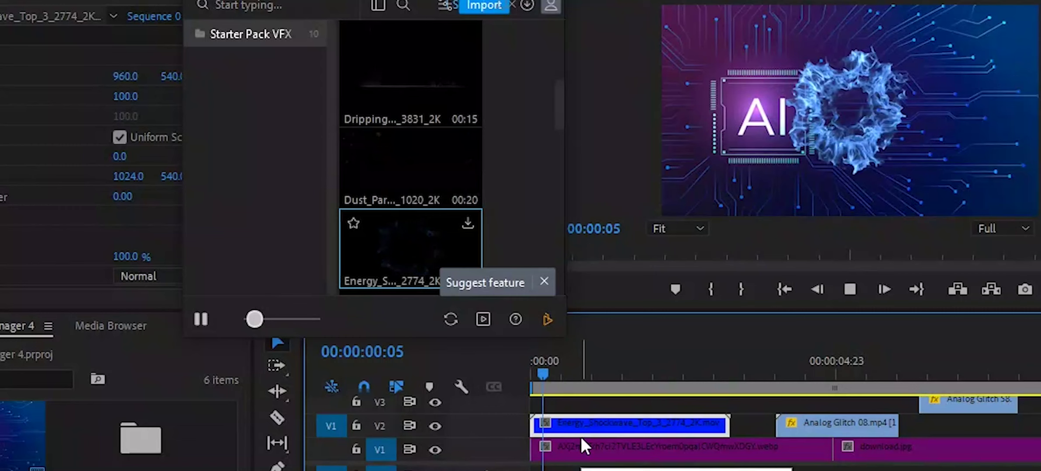
{"action": "key", "text": "space"}
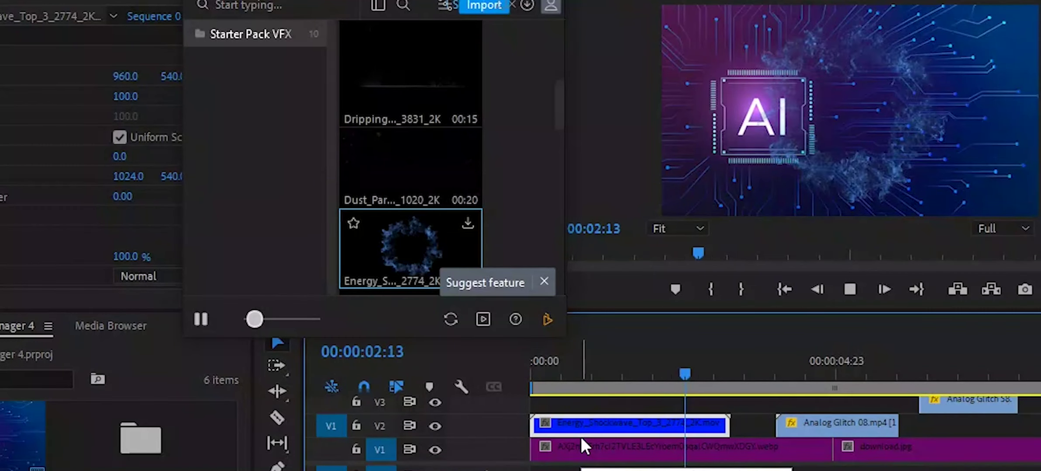
{"action": "key", "text": "space"}
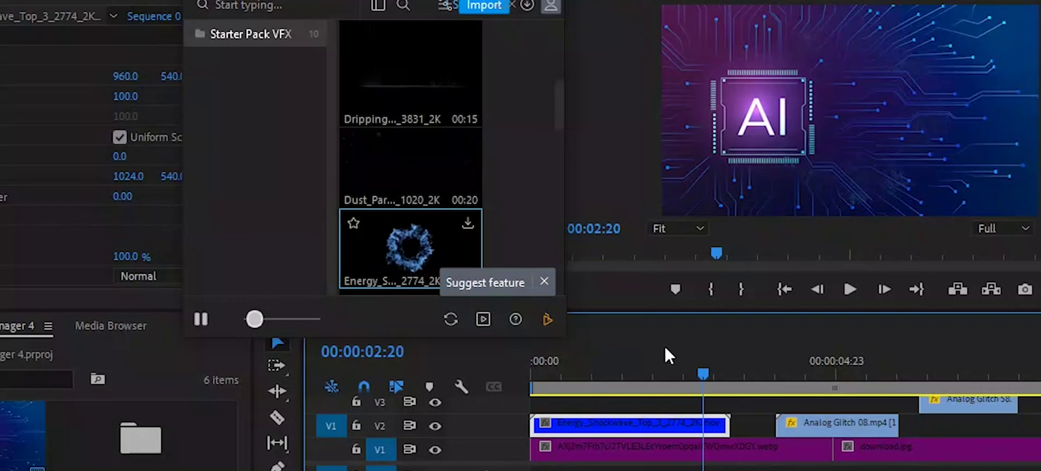
{"action": "left_click", "coordinate": [615, 371]}
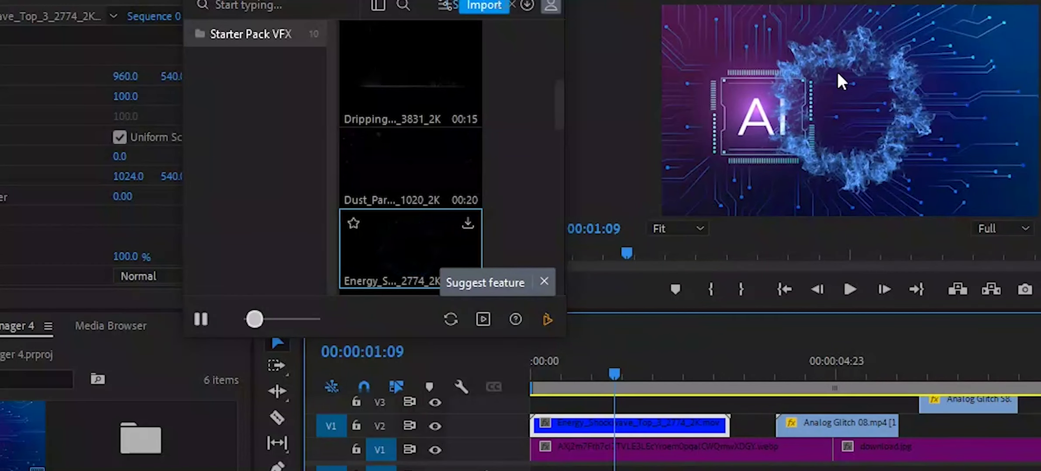
Step: Centre the energy shockwave ring on the AI chip, then add an ellipse mask to the V1 AI image
{"action": "left_click", "coordinate": [839, 56]}
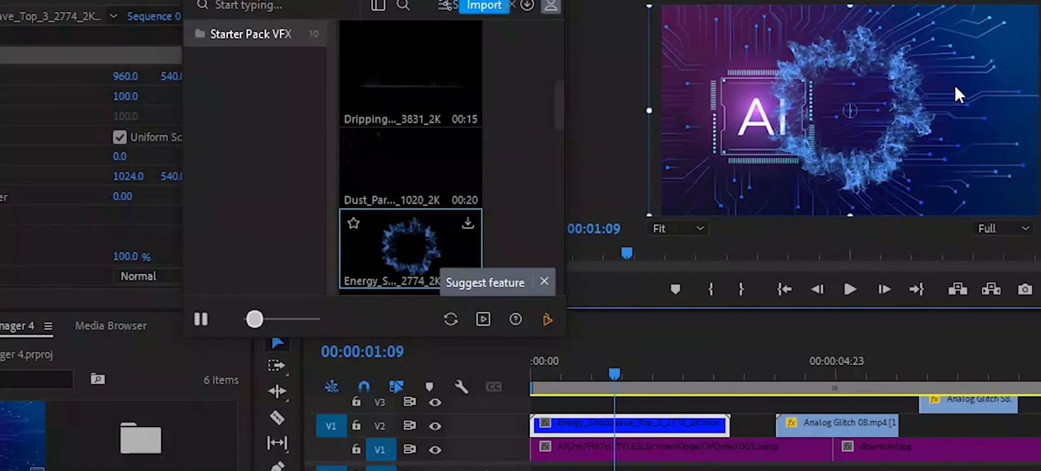
{"action": "mouse_move", "coordinate": [907, 87]}
{"action": "left_mouse_down"}
{"action": "mouse_move", "coordinate": [813, 103]}
{"action": "mouse_move", "coordinate": [826, 94]}
{"action": "mouse_move", "coordinate": [817, 103]}
{"action": "left_mouse_up"}
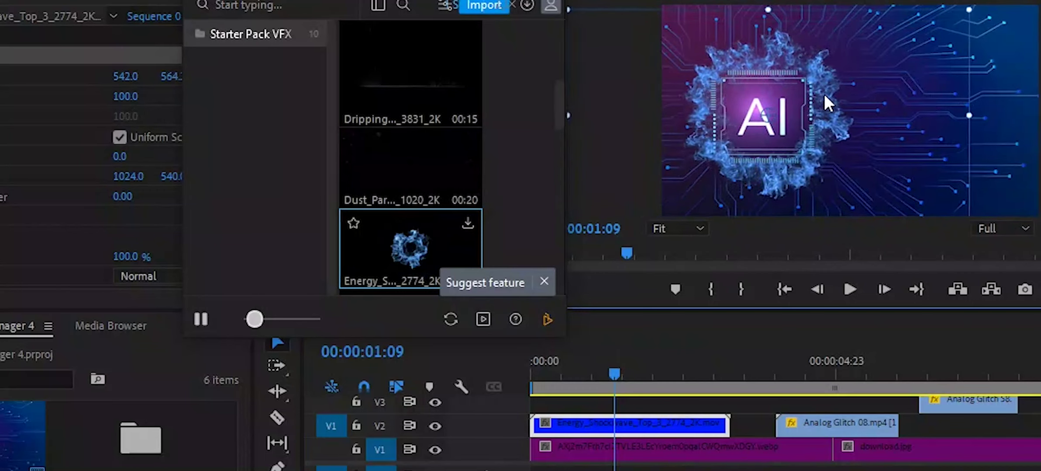
{"action": "left_click", "coordinate": [626, 451]}
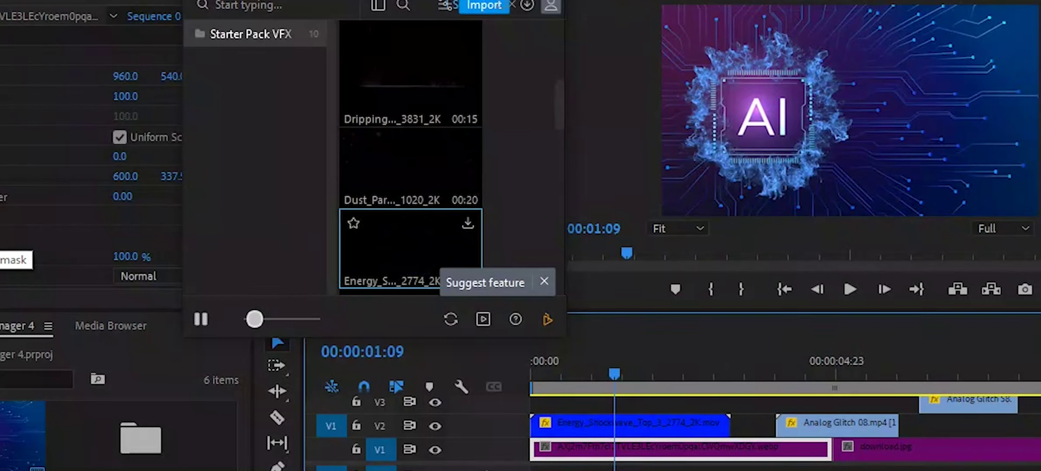
{"action": "left_click", "coordinate": [13, 244]}
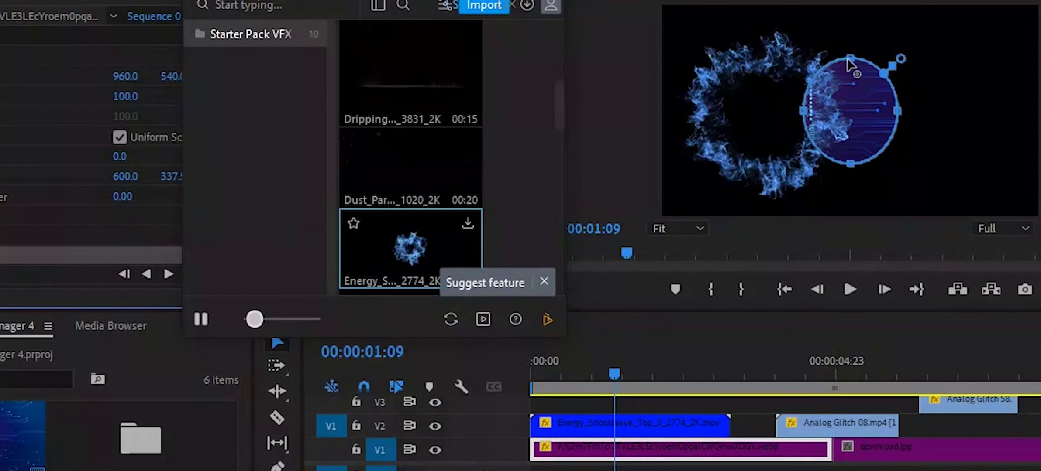
Step: Move the ellipse mask over the AI chip and return the playhead to 00:00:00:00
{"action": "left_click", "coordinate": [872, 105]}
{"action": "mouse_move", "coordinate": [796, 113]}
{"action": "left_mouse_down"}
{"action": "mouse_move", "coordinate": [762, 114]}
{"action": "mouse_move", "coordinate": [782, 110]}
{"action": "left_mouse_up"}
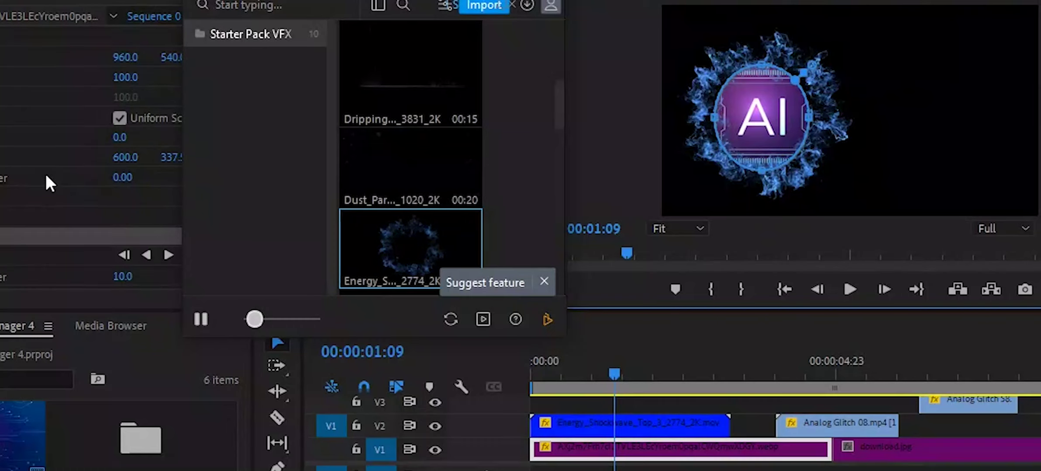
{"action": "scroll", "coordinate": [45, 172], "scroll_direction": "down", "scroll_amount": 3}
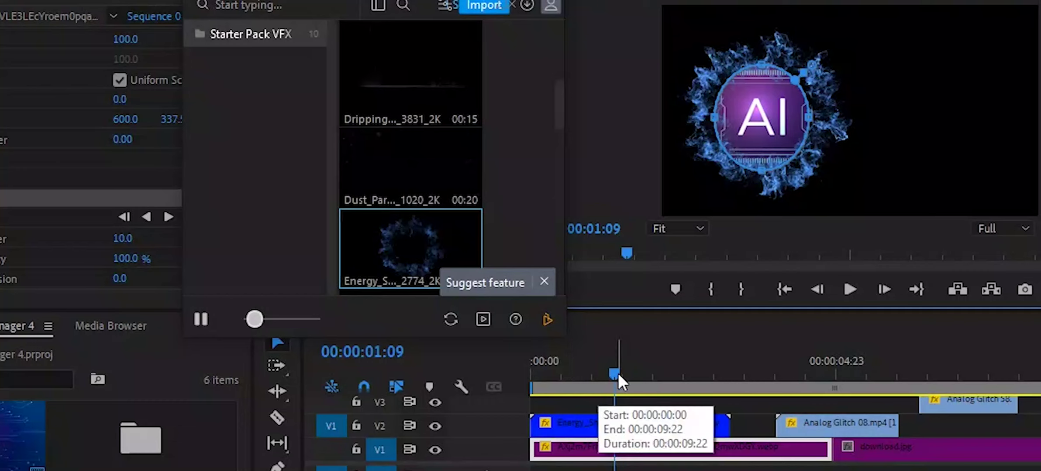
{"action": "left_click_drag", "start_coordinate": [617, 371], "coordinate": [519, 377]}
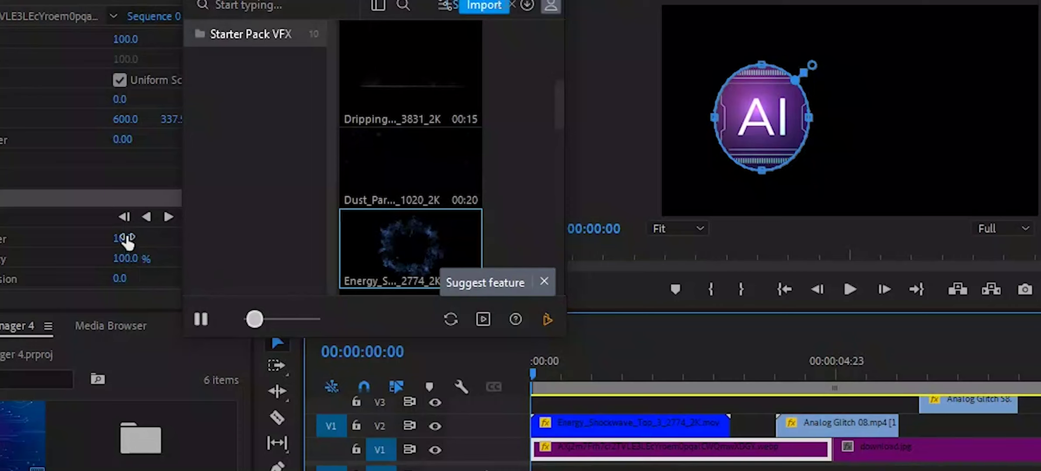
Step: Set the AI image's mask feather to 1500
{"action": "left_click_drag", "start_coordinate": [126, 239], "coordinate": [286, 233]}
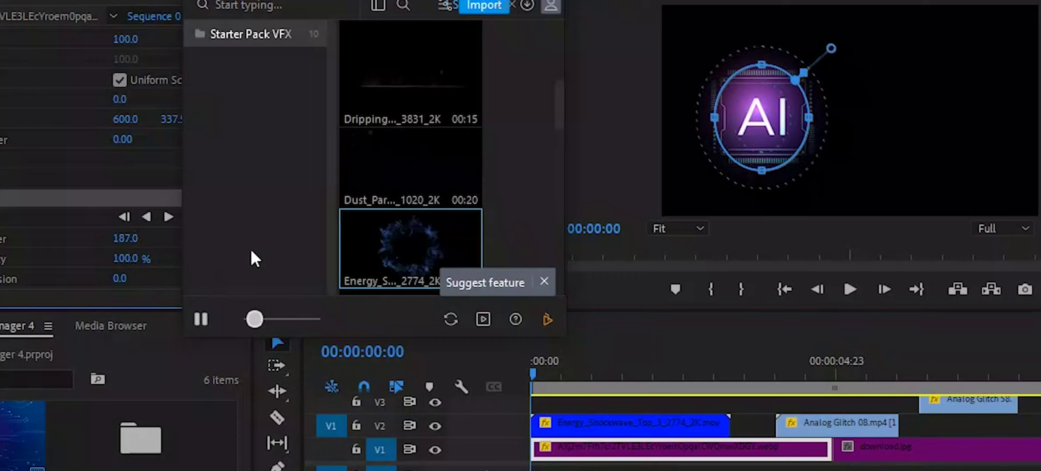
{"action": "left_click", "coordinate": [131, 238]}
{"action": "type", "text": "1500"}
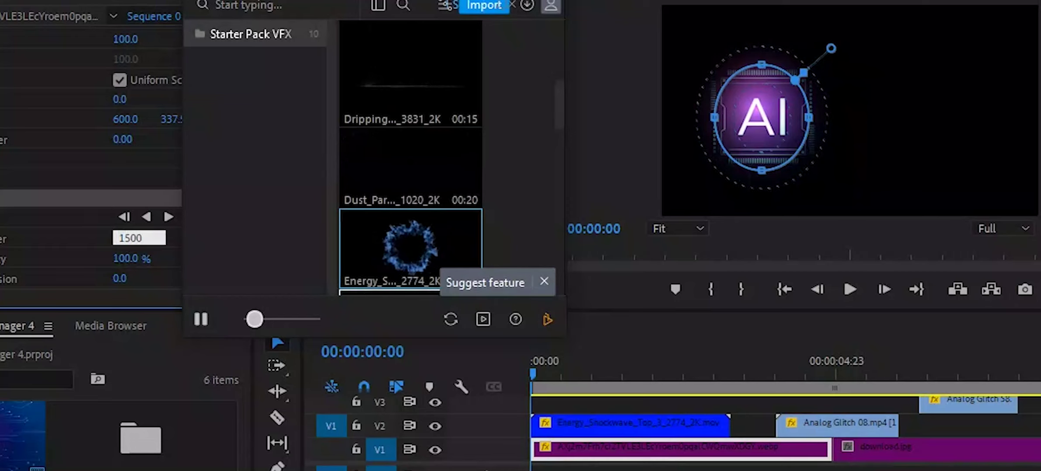
{"action": "key", "text": "Return"}
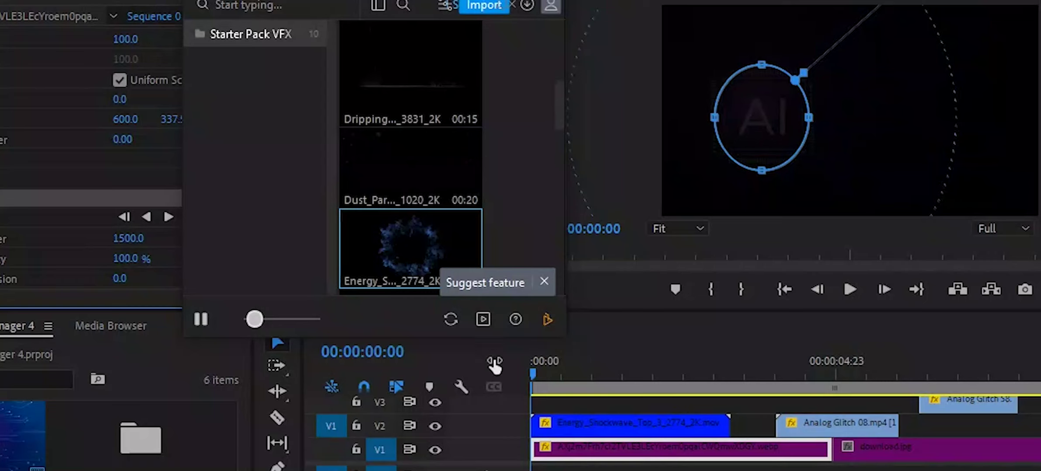
Step: Set the AI image's opacity to 10%
{"action": "left_click", "coordinate": [535, 372]}
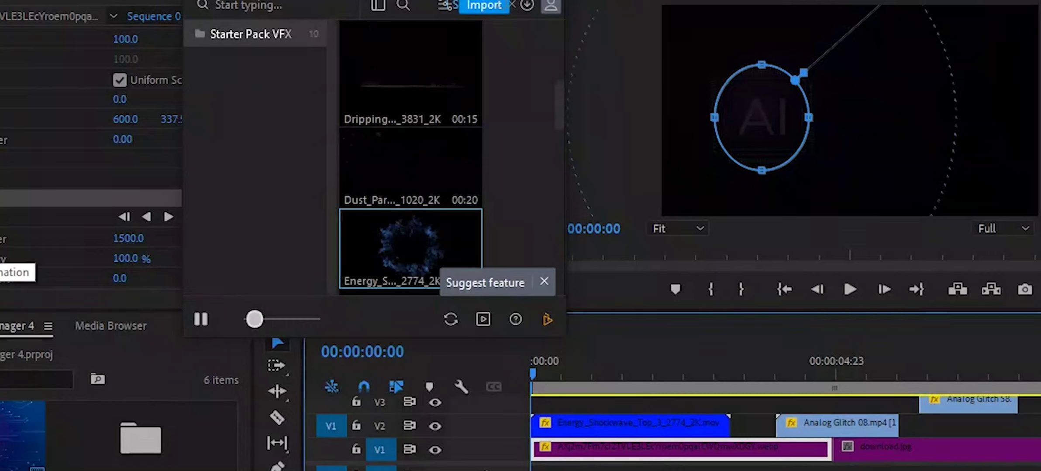
{"action": "left_click", "coordinate": [53, 238]}
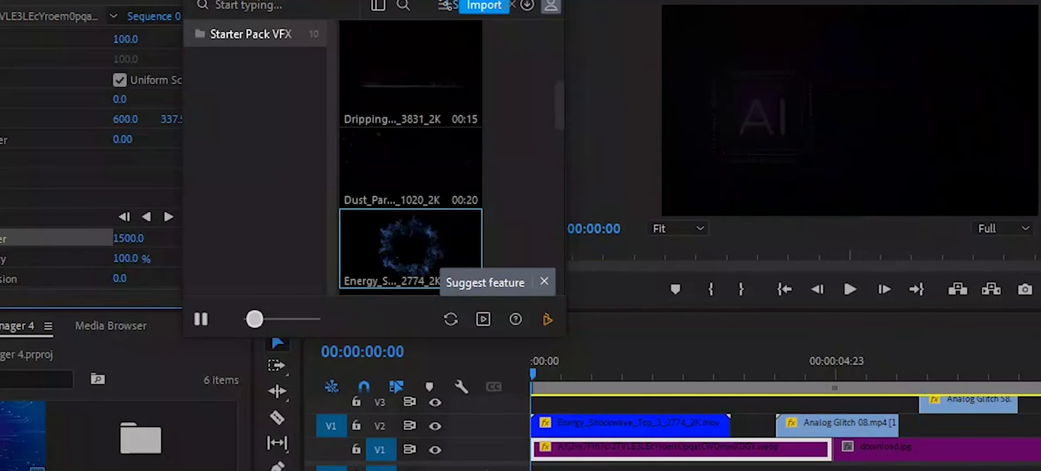
{"action": "left_click", "coordinate": [53, 258]}
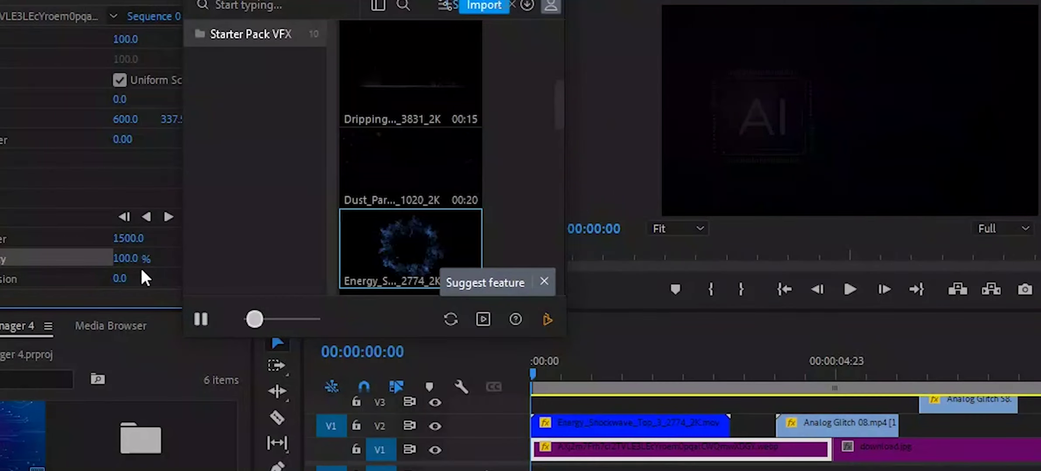
{"action": "left_click", "coordinate": [131, 258]}
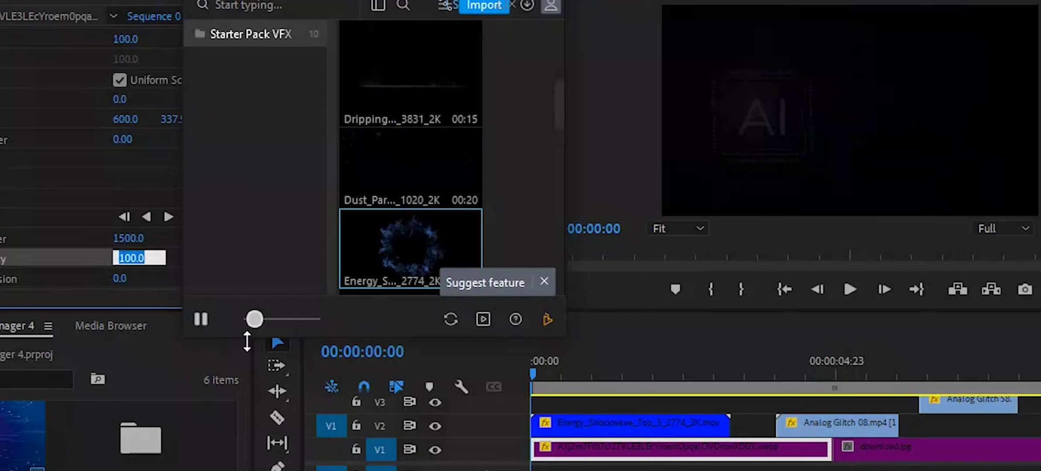
{"action": "type", "text": "10"}
{"action": "key", "text": "Return"}
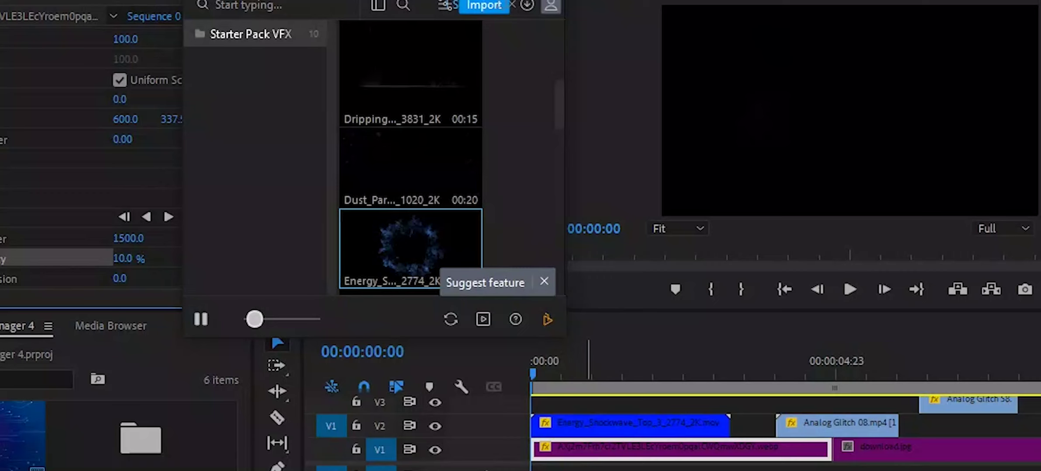
Step: Preview playback, then set the mask feather to 1125 and opacity to 25%
{"action": "key", "text": "space"}
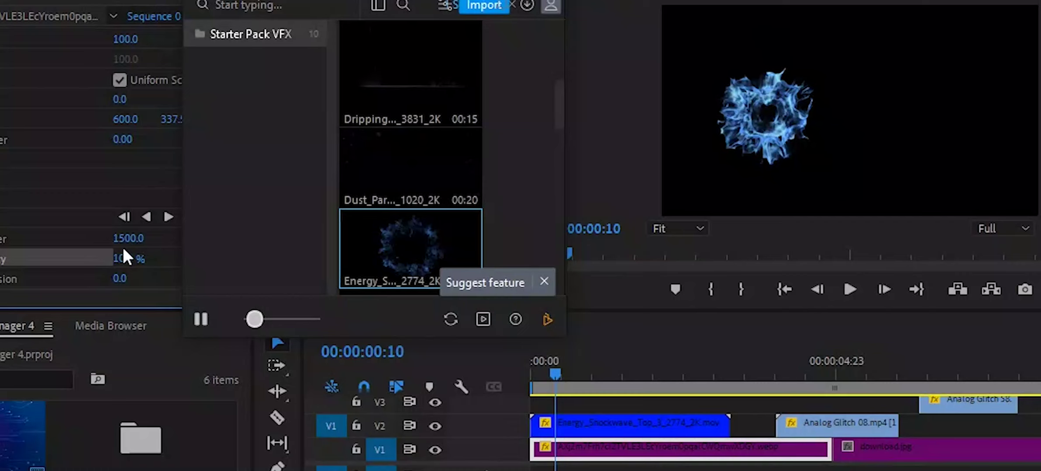
{"action": "left_click", "coordinate": [138, 235]}
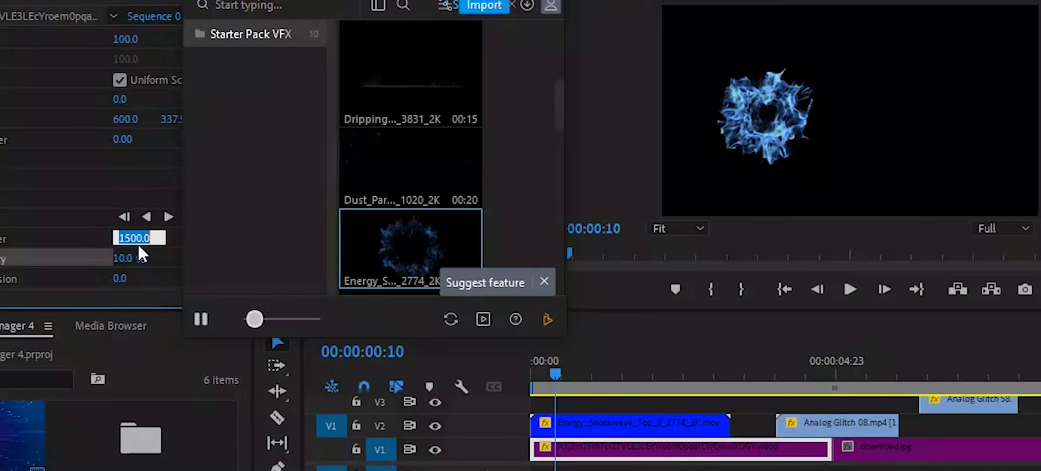
{"action": "type", "text": "1125"}
{"action": "key", "text": "Return"}
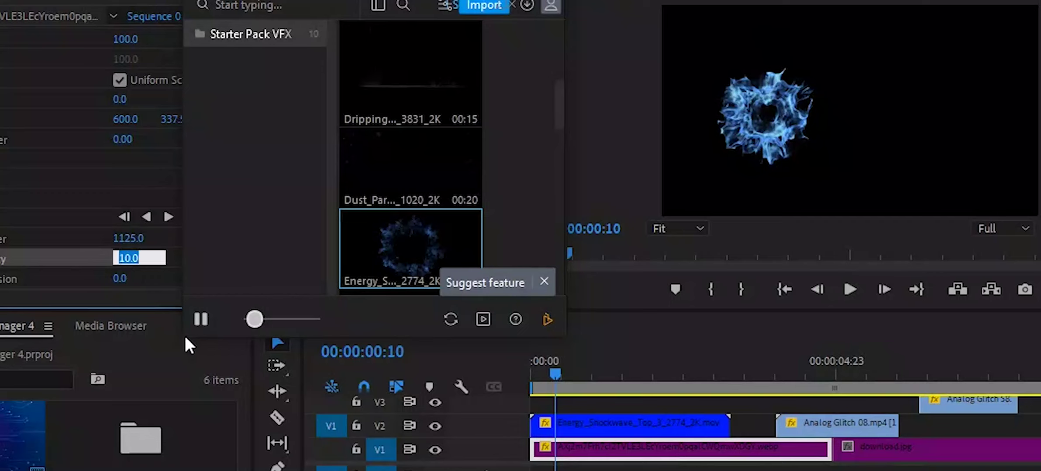
{"action": "type", "text": "25"}
{"action": "key", "text": "Return"}
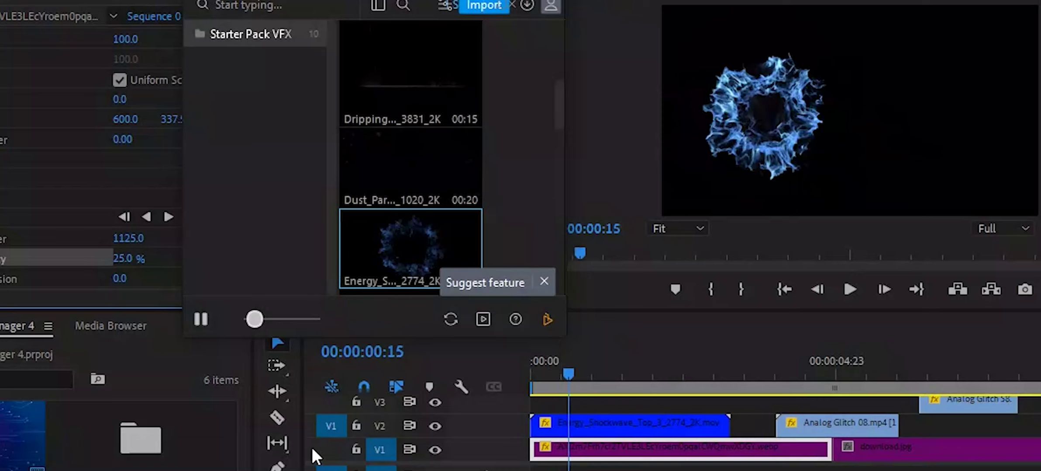
Step: Change the mask feather to 750 and opacity to 50%, then nudge the playhead forward
{"action": "left_click", "coordinate": [128, 238]}
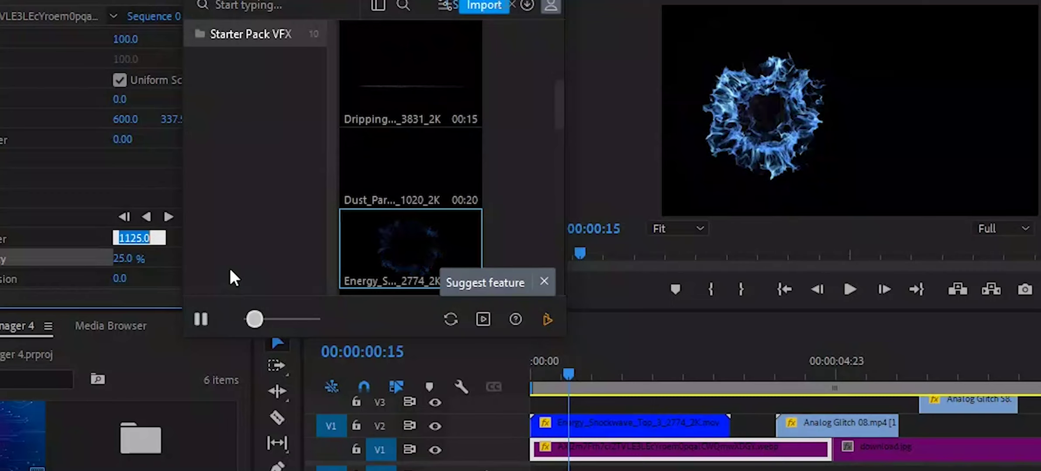
{"action": "type", "text": "750"}
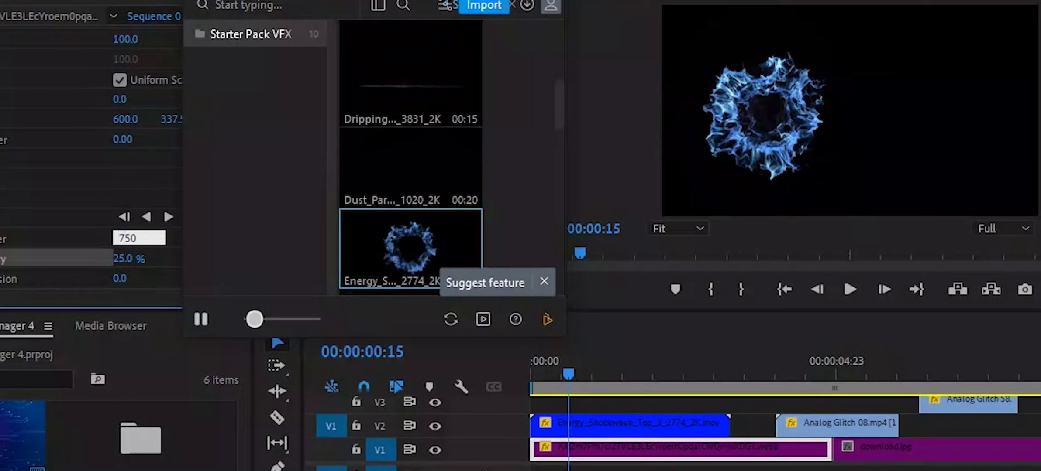
{"action": "key", "text": "Return"}
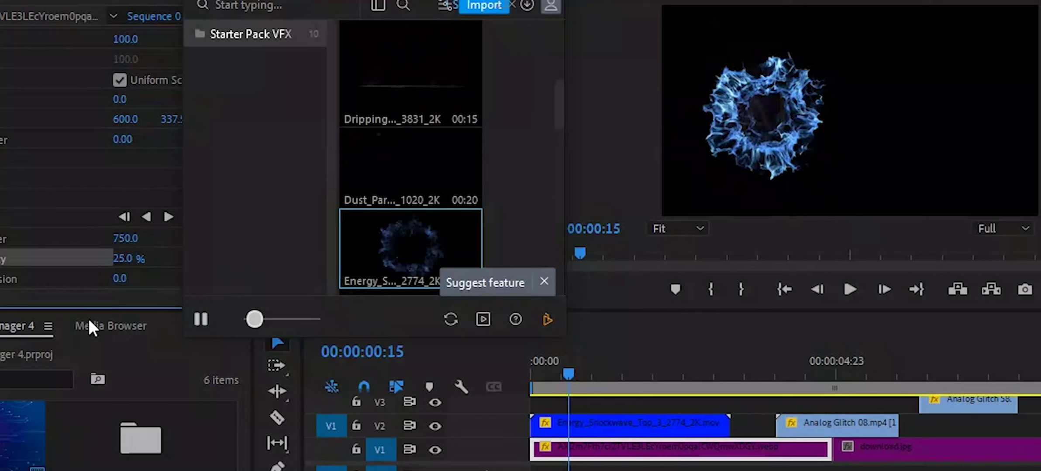
{"action": "left_click", "coordinate": [122, 259]}
{"action": "type", "text": "50"}
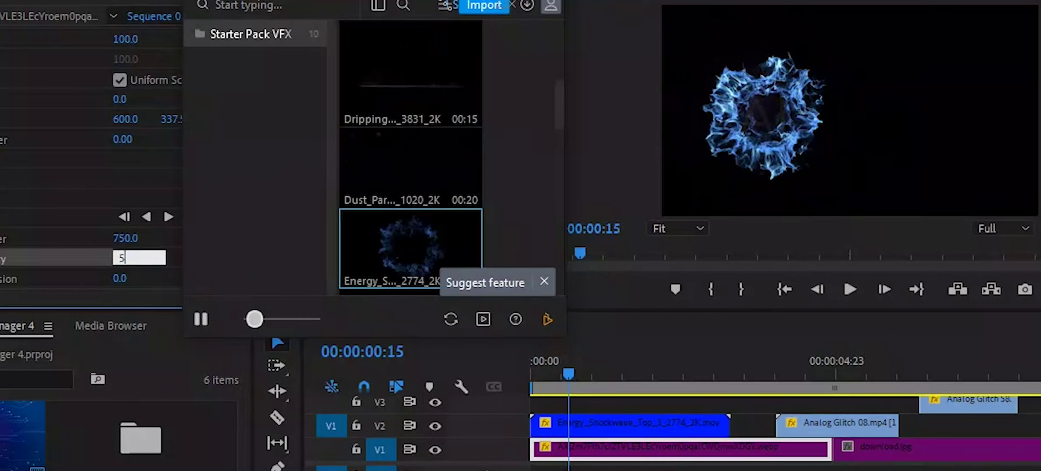
{"action": "key", "text": "Return"}
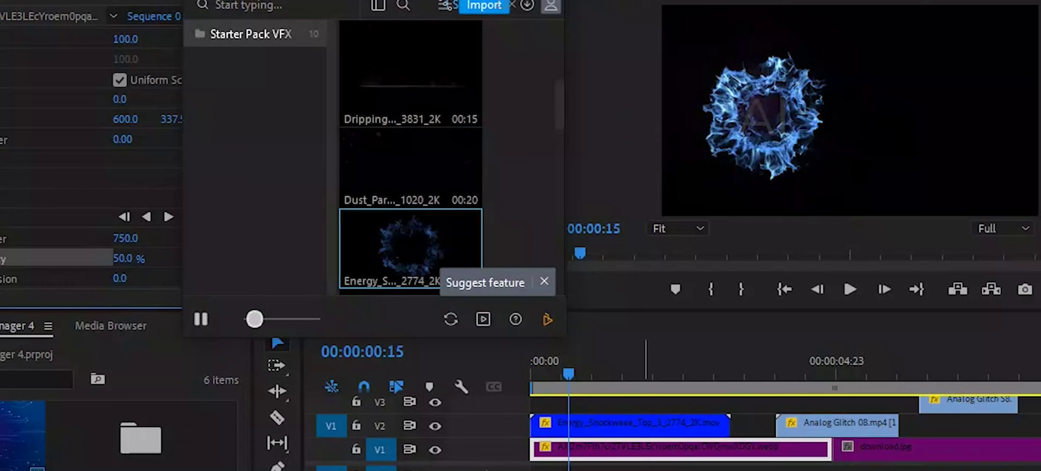
{"action": "key", "text": "shift+Right"}
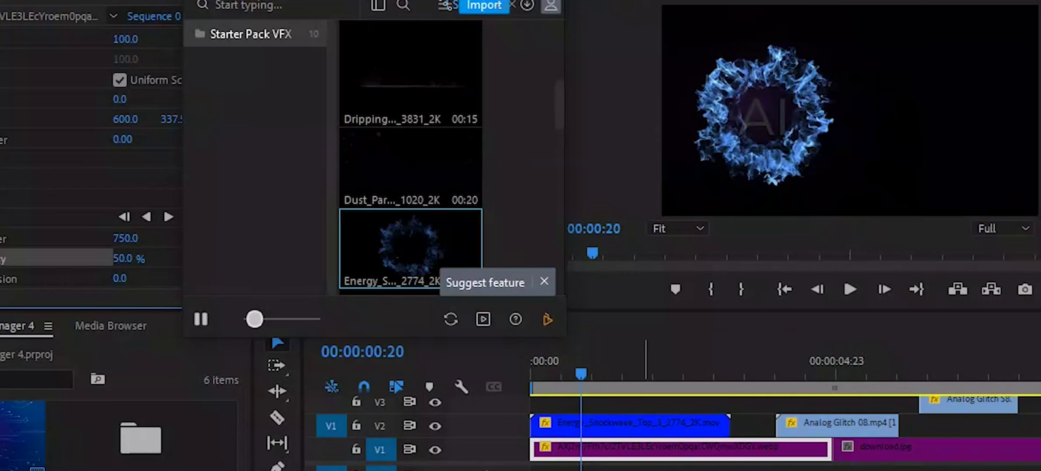
Step: Cancel a mask feather edit and replay the sequence from the start
{"action": "left_click", "coordinate": [126, 238]}
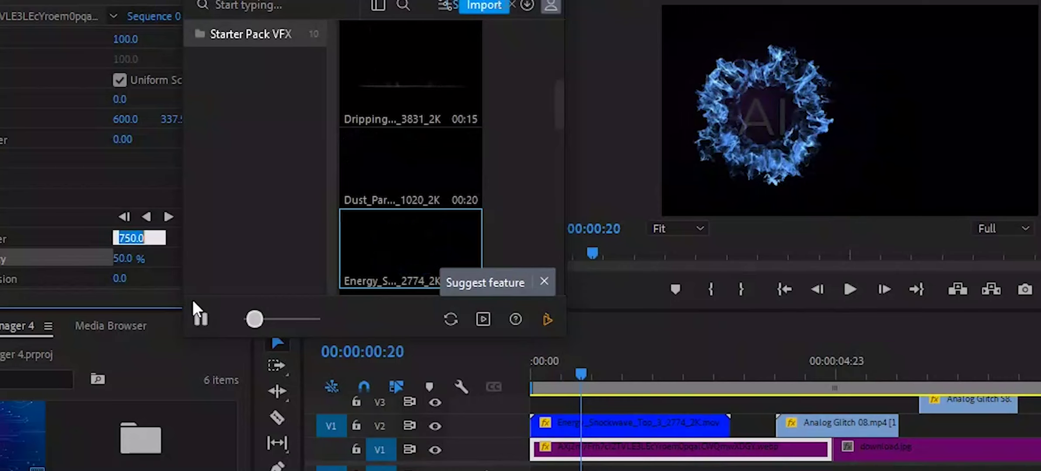
{"action": "type", "text": "32"}
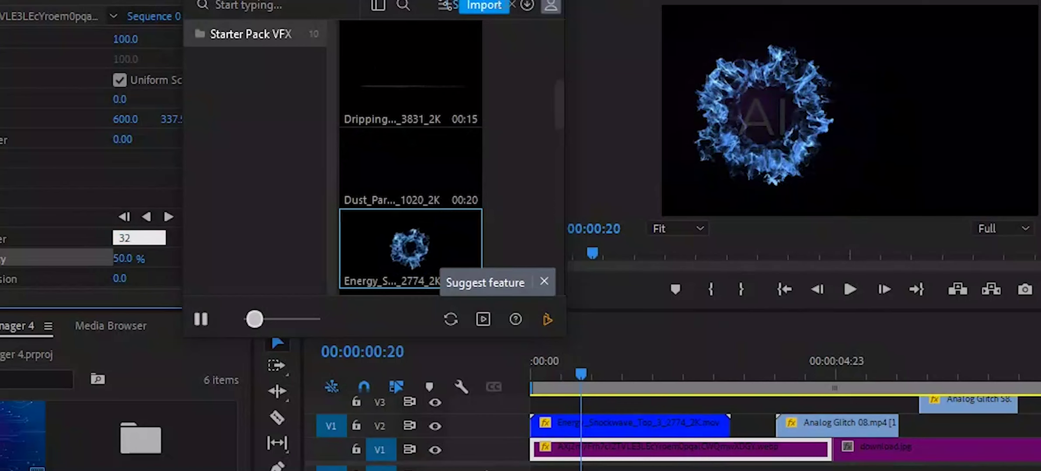
{"action": "key", "text": "Escape"}
{"action": "left_click", "coordinate": [576, 383]}
{"action": "left_click_drag", "start_coordinate": [575, 381], "coordinate": [464, 377]}
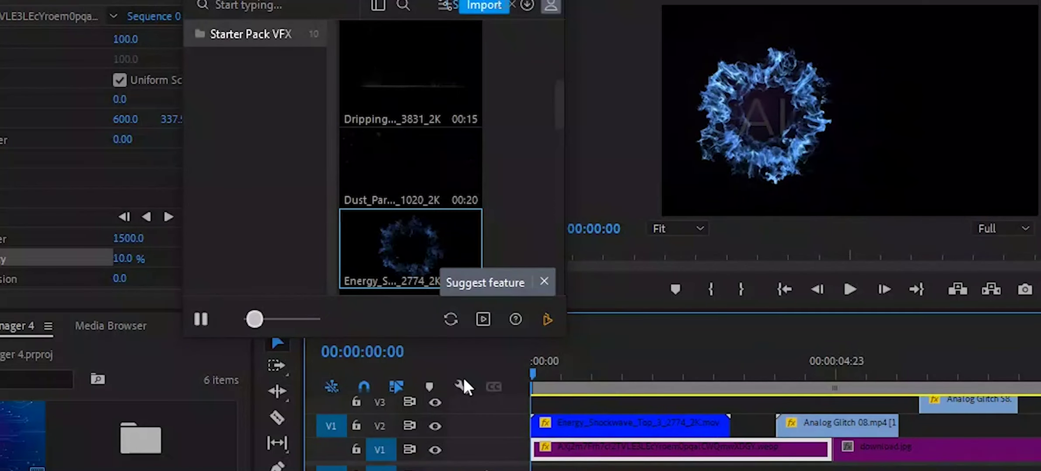
{"action": "key", "text": "space"}
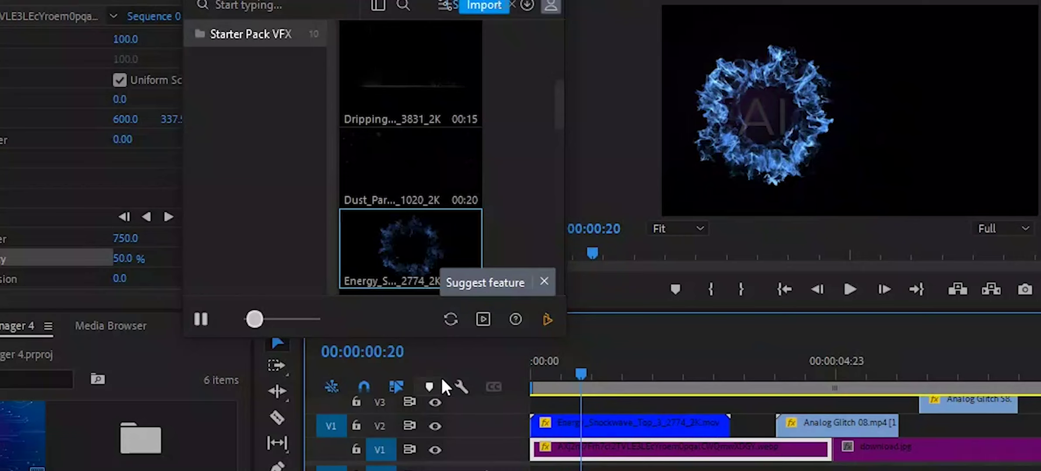
Step: At the start, set the mask feather to 375 and the AI logo opacity to 75%
{"action": "left_click", "coordinate": [122, 239]}
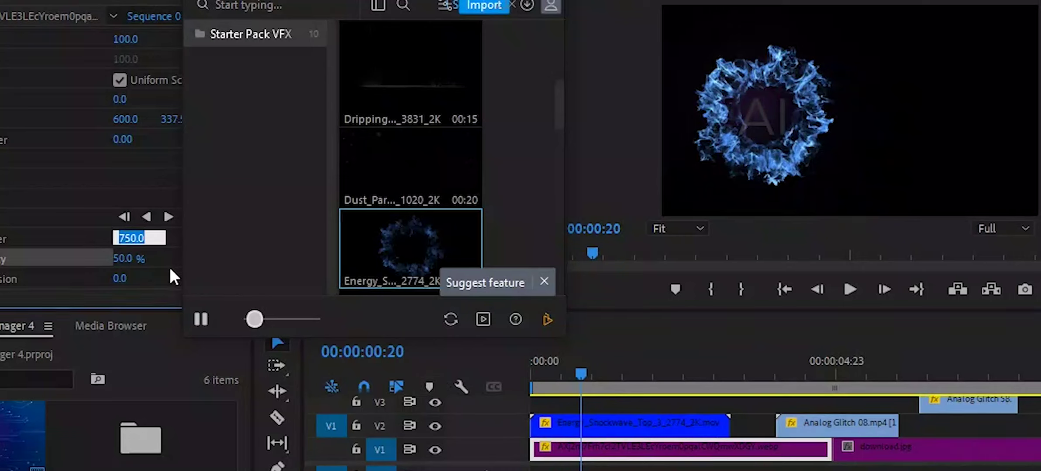
{"action": "type", "text": "375"}
{"action": "key", "text": "Return"}
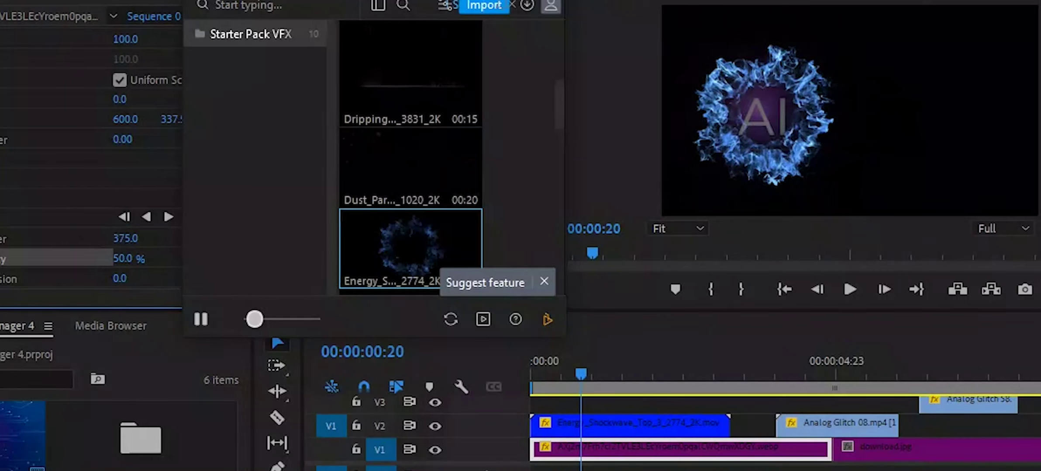
{"action": "left_click", "coordinate": [127, 259]}
{"action": "type", "text": "75"}
{"action": "key", "text": "Return"}
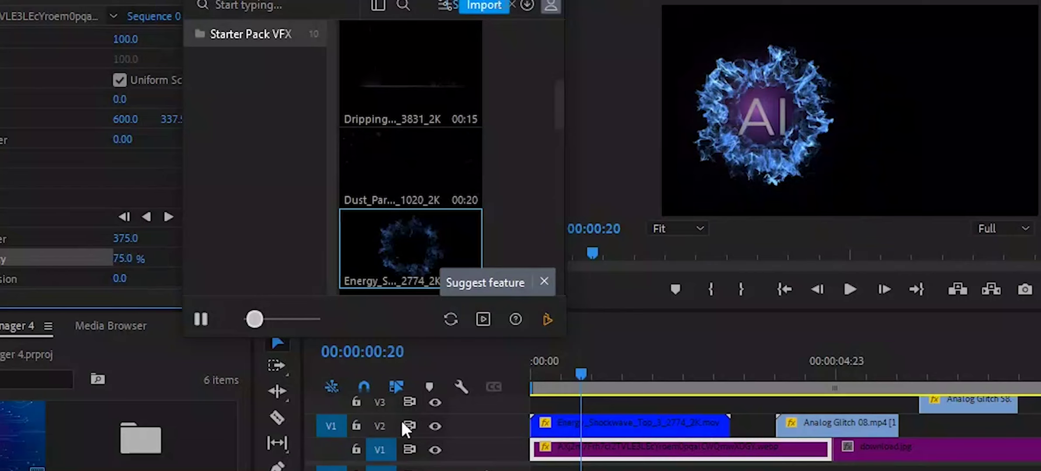
Step: At 00:00:01:01 set opacity to 100% and the 375 value to 175, then replay from the start
{"action": "key", "text": "shift+Right"}
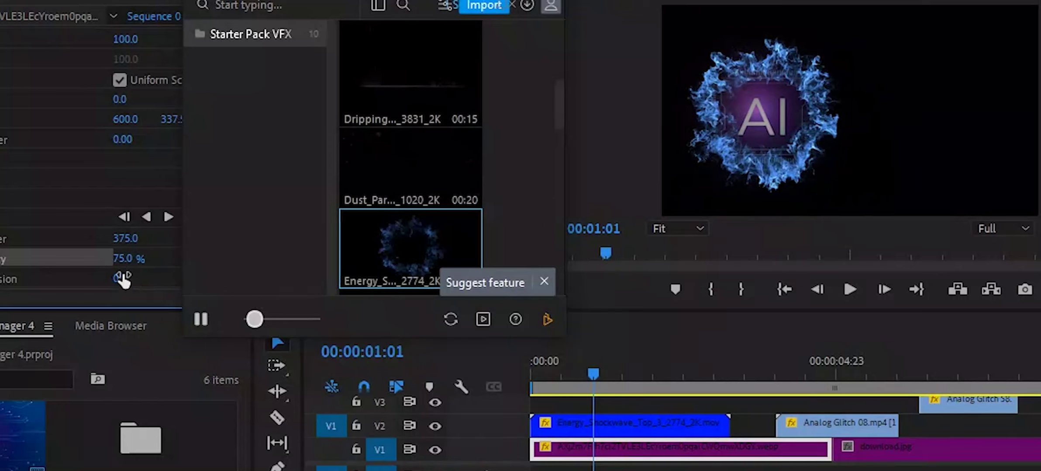
{"action": "left_click", "coordinate": [124, 259]}
{"action": "type", "text": "100"}
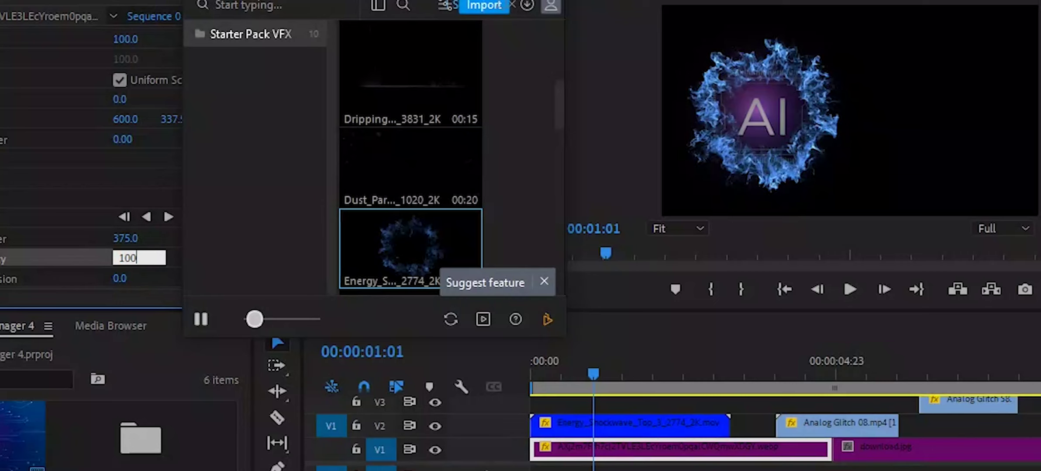
{"action": "key", "text": "Return"}
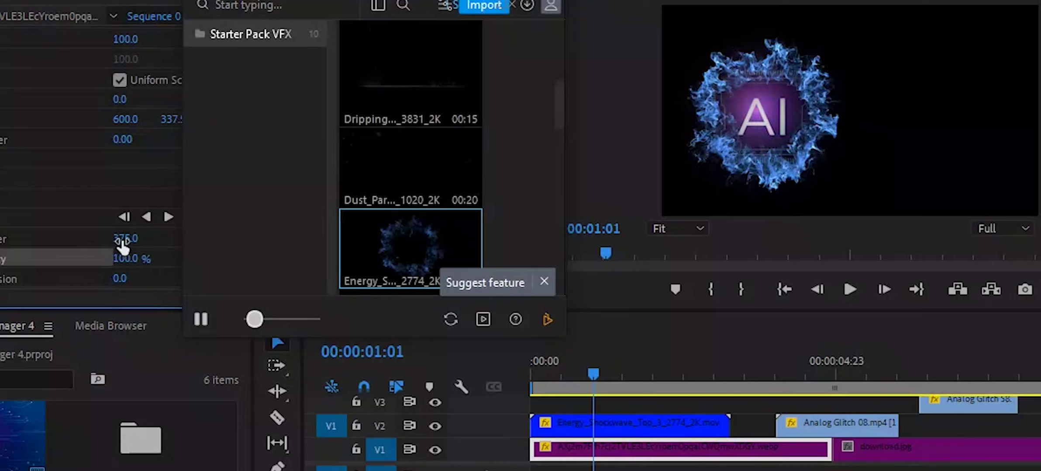
{"action": "left_click", "coordinate": [122, 240]}
{"action": "type", "text": "175"}
{"action": "key", "text": "Return"}
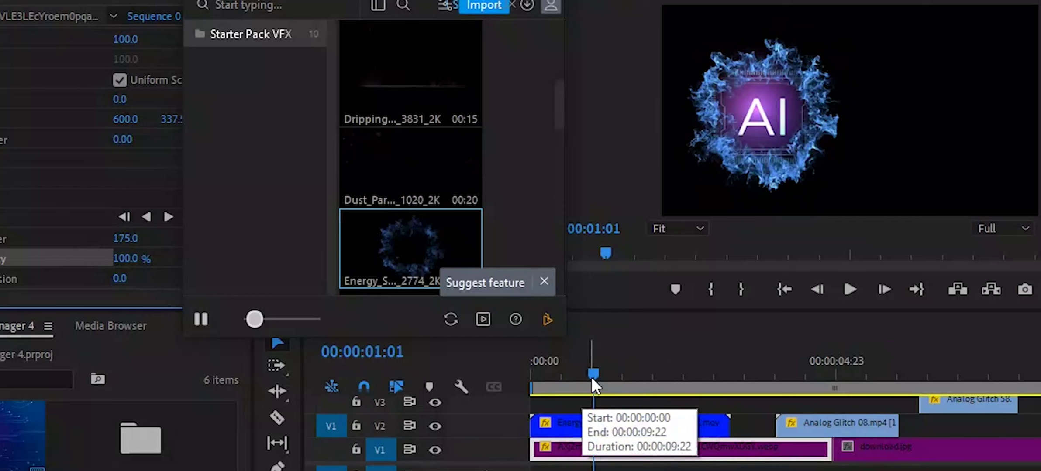
{"action": "left_click_drag", "start_coordinate": [591, 372], "coordinate": [478, 384]}
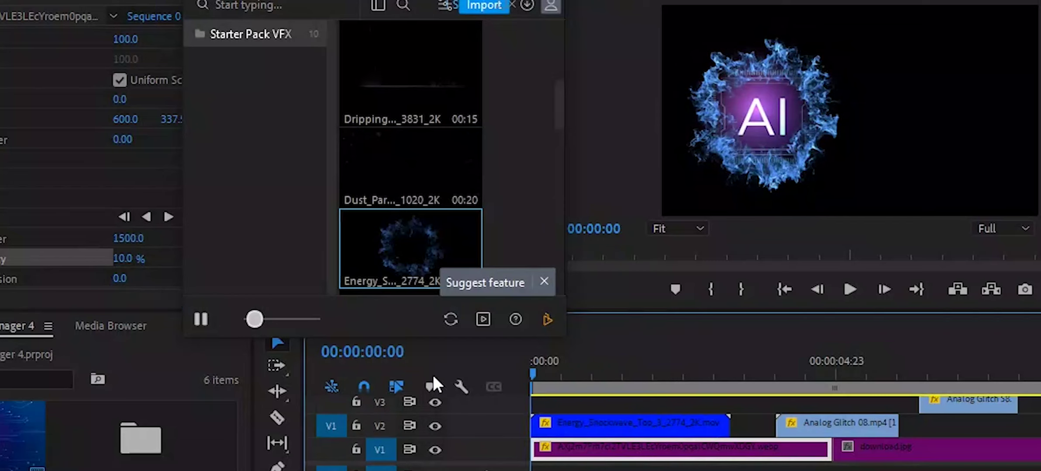
{"action": "key", "text": "space"}
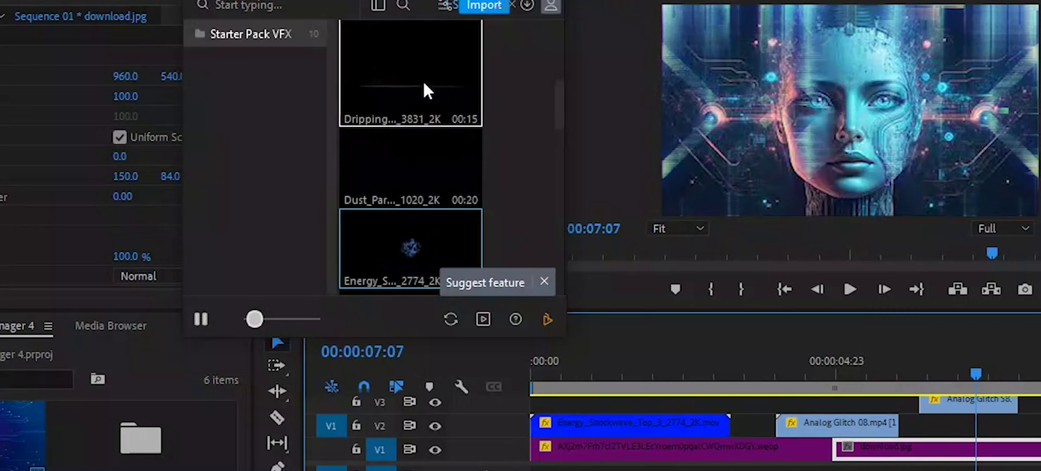
Step: Place the tree image Untitled-2.psd on V1 at 00:00:10:15, right after download.jpg
{"action": "scroll", "coordinate": [882, 444], "scroll_direction": "down", "scroll_amount": 3}
{"action": "scroll", "coordinate": [885, 433], "scroll_direction": "down", "scroll_amount": 2}
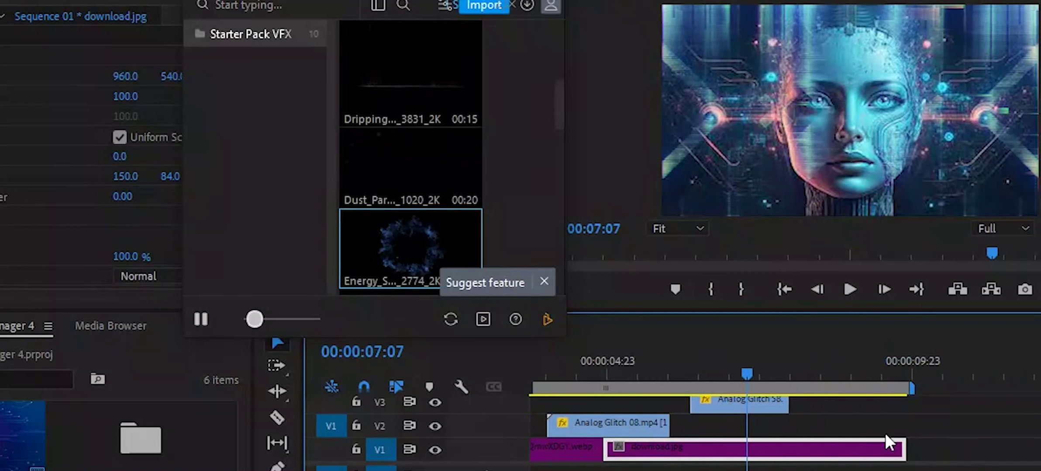
{"action": "left_click", "coordinate": [951, 369]}
{"action": "scroll", "coordinate": [200, 436], "scroll_direction": "down", "scroll_amount": 2}
{"action": "left_click", "coordinate": [200, 447]}
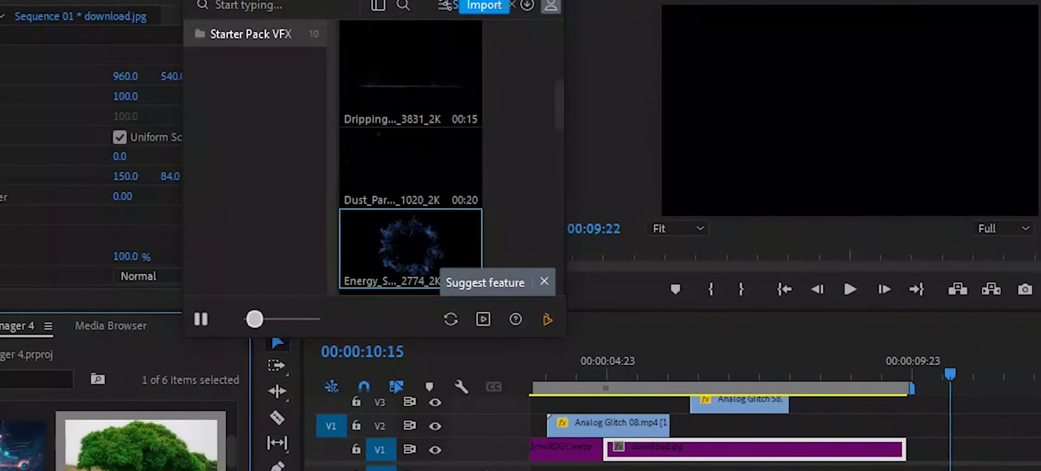
{"action": "left_click_drag", "start_coordinate": [136, 466], "coordinate": [922, 446]}
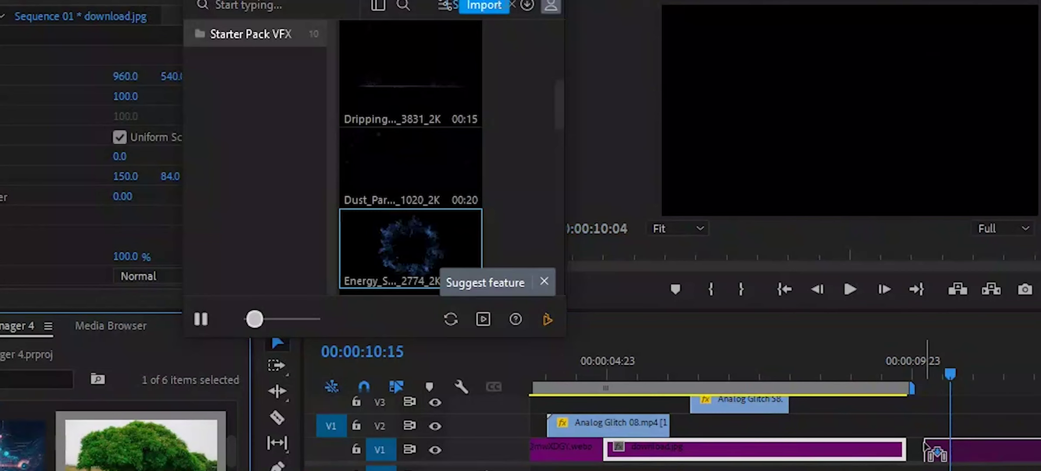
{"action": "left_click_drag", "start_coordinate": [921, 446], "coordinate": [922, 446]}
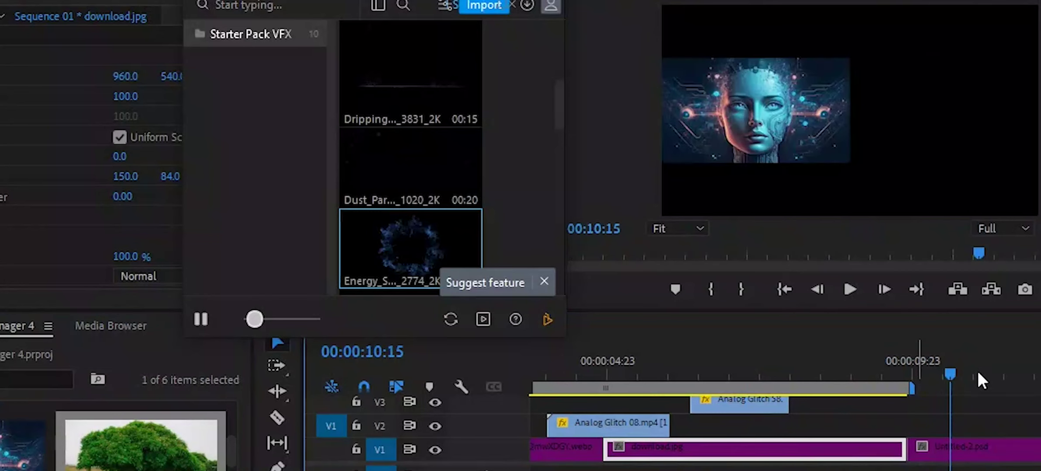
Step: Preview the Dripping water effect in the VFX panel
{"action": "left_click", "coordinate": [415, 51]}
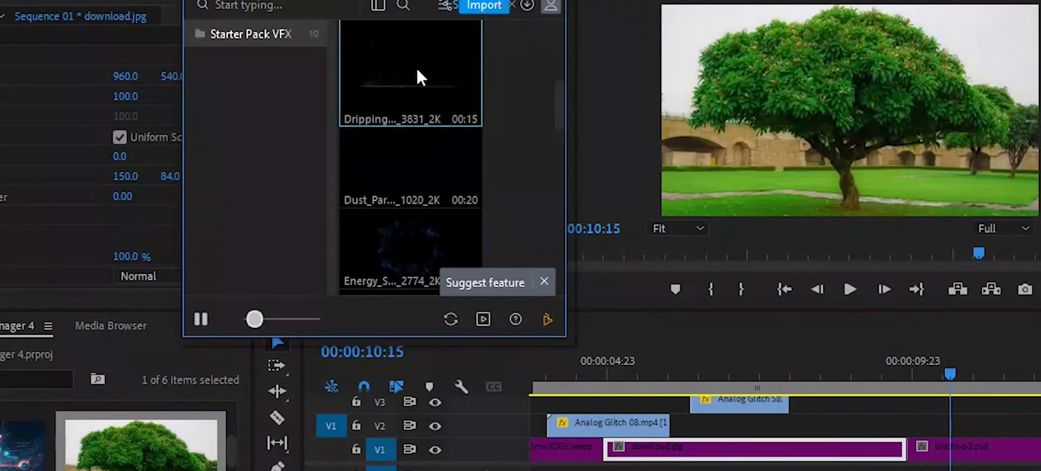
{"action": "left_click", "coordinate": [425, 131]}
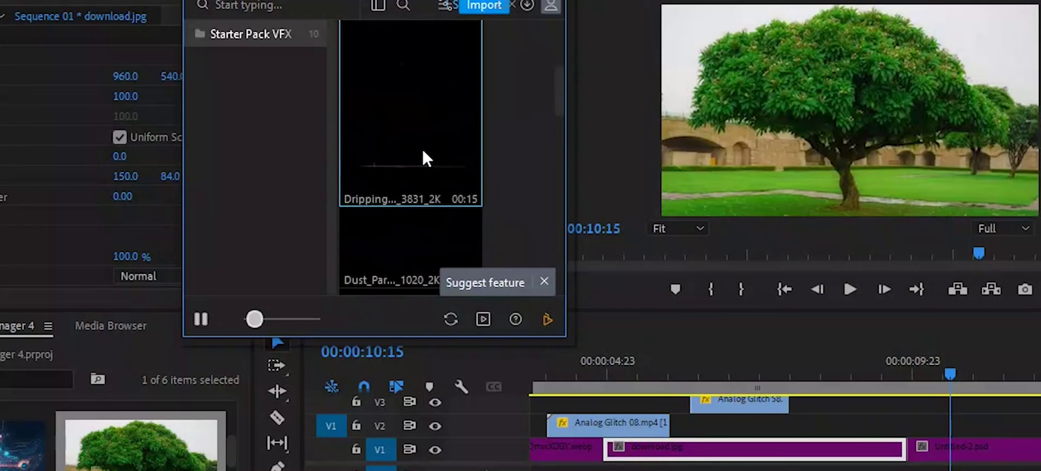
{"action": "scroll", "coordinate": [422, 151], "scroll_direction": "down", "scroll_amount": 3}
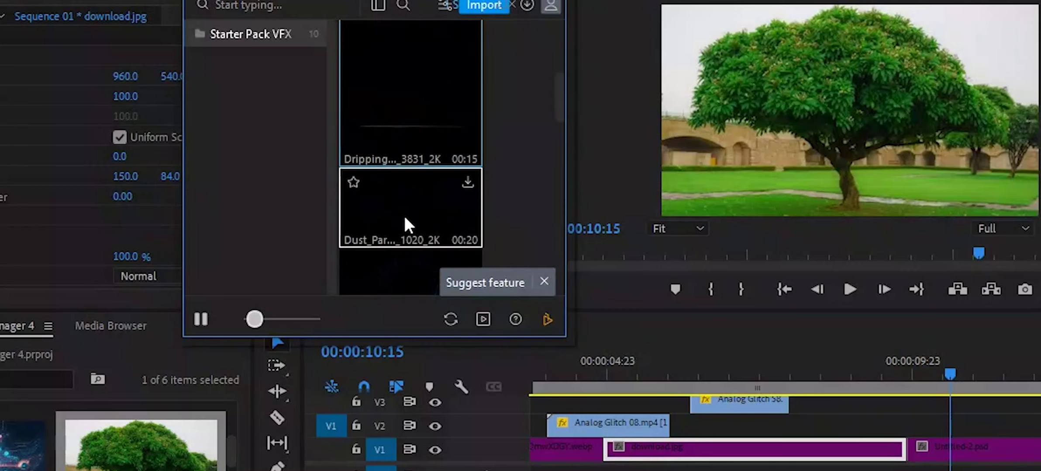
{"action": "scroll", "coordinate": [419, 195], "scroll_direction": "up", "scroll_amount": 3}
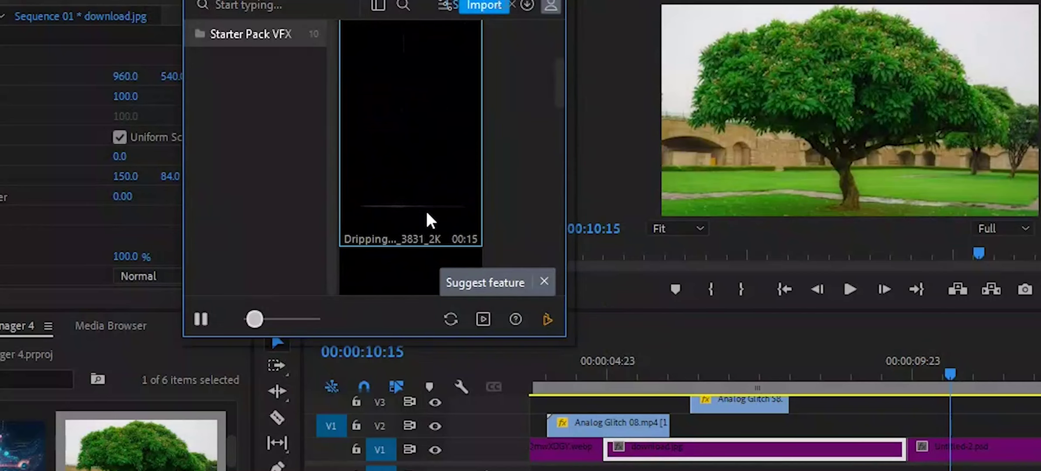
{"action": "scroll", "coordinate": [447, 65], "scroll_direction": "down", "scroll_amount": 3}
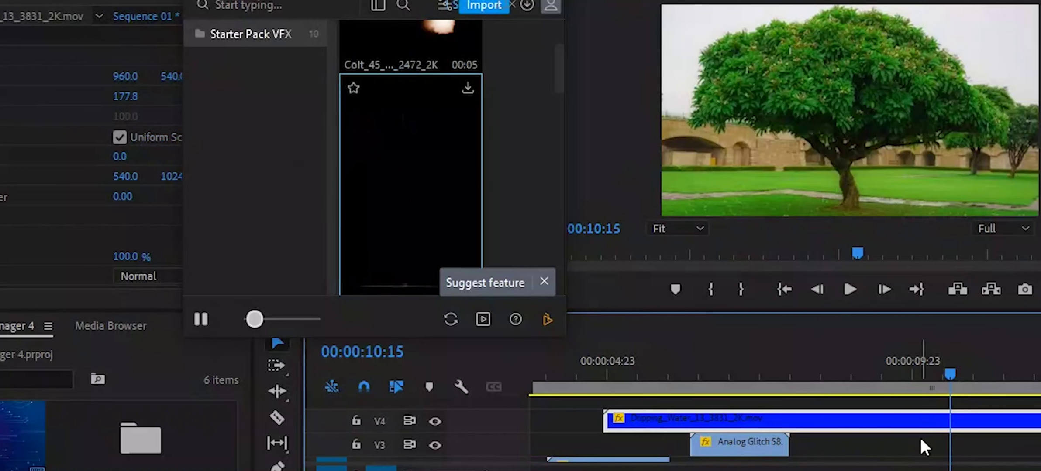
Step: Line the Dripping_Water clip up with the tree image and move it from V4 to V2
{"action": "key", "text": "minus"}
{"action": "key", "text": "minus"}
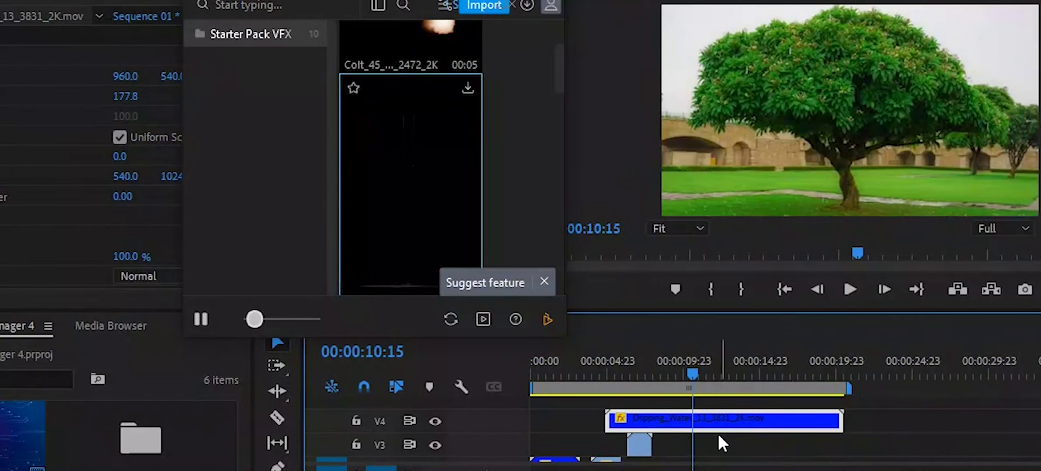
{"action": "left_click_drag", "start_coordinate": [707, 422], "coordinate": [782, 422]}
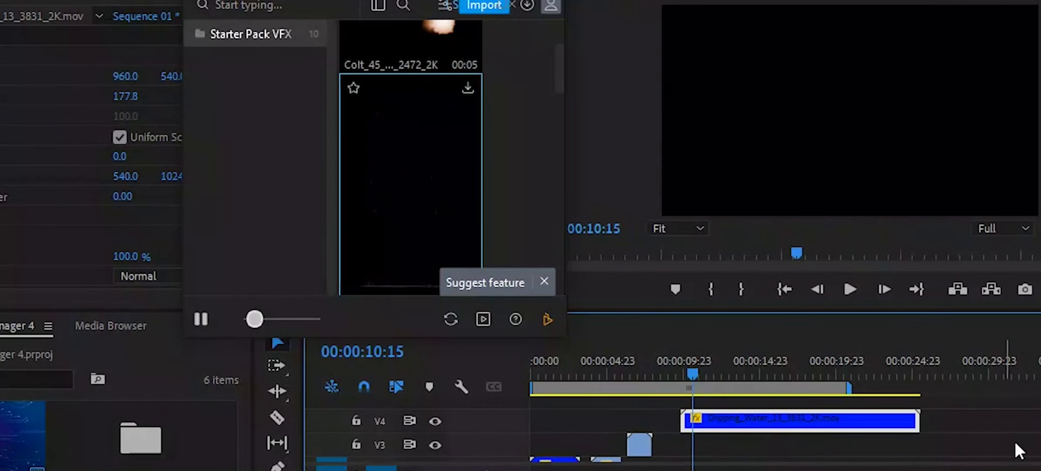
{"action": "scroll", "coordinate": [742, 428], "scroll_direction": "down", "scroll_amount": 2}
{"action": "scroll", "coordinate": [812, 428], "scroll_direction": "down", "scroll_amount": 1}
{"action": "scroll", "coordinate": [812, 428], "scroll_direction": "up", "scroll_amount": 2}
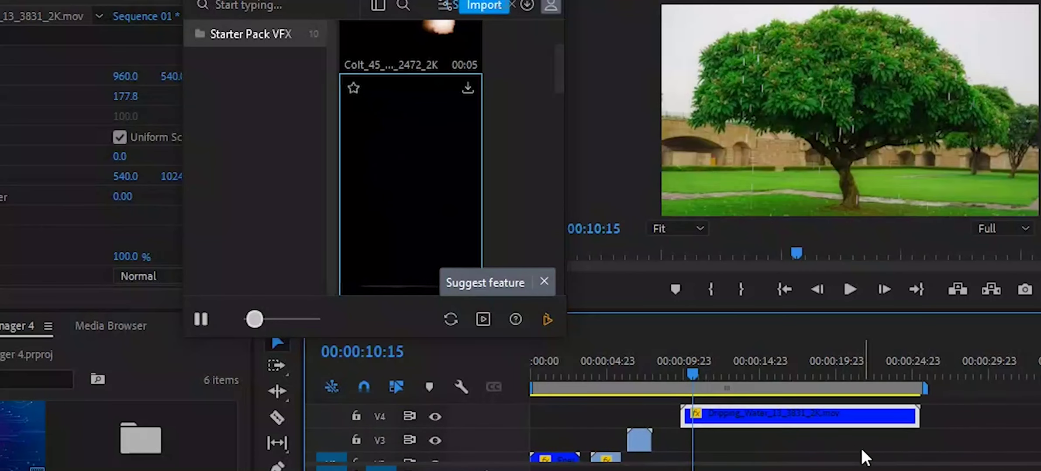
{"action": "left_click_drag", "start_coordinate": [796, 417], "coordinate": [902, 461]}
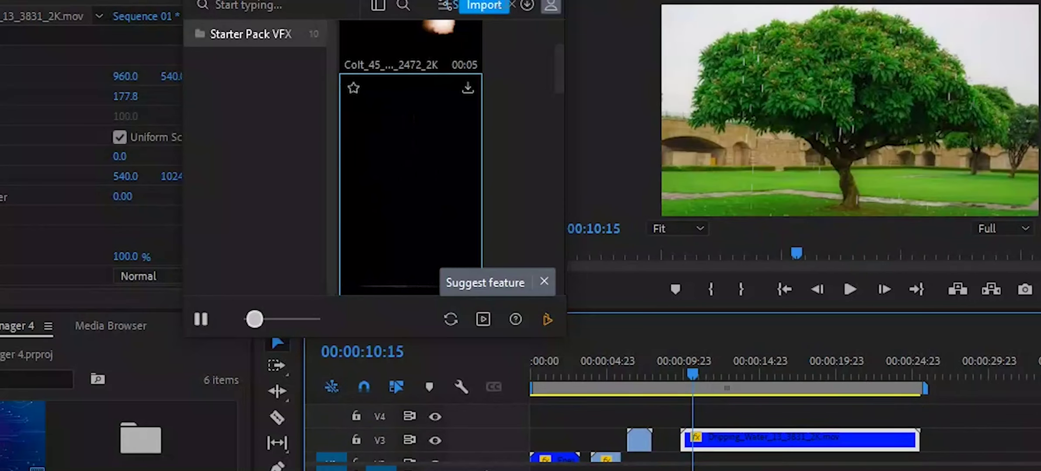
{"action": "scroll", "coordinate": [742, 427], "scroll_direction": "down", "scroll_amount": 2}
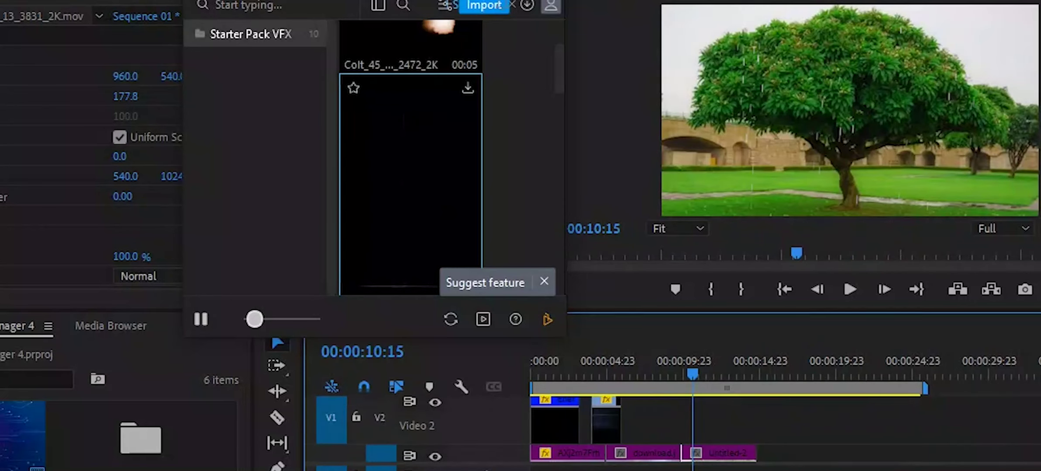
{"action": "scroll", "coordinate": [742, 419], "scroll_direction": "up", "scroll_amount": 2}
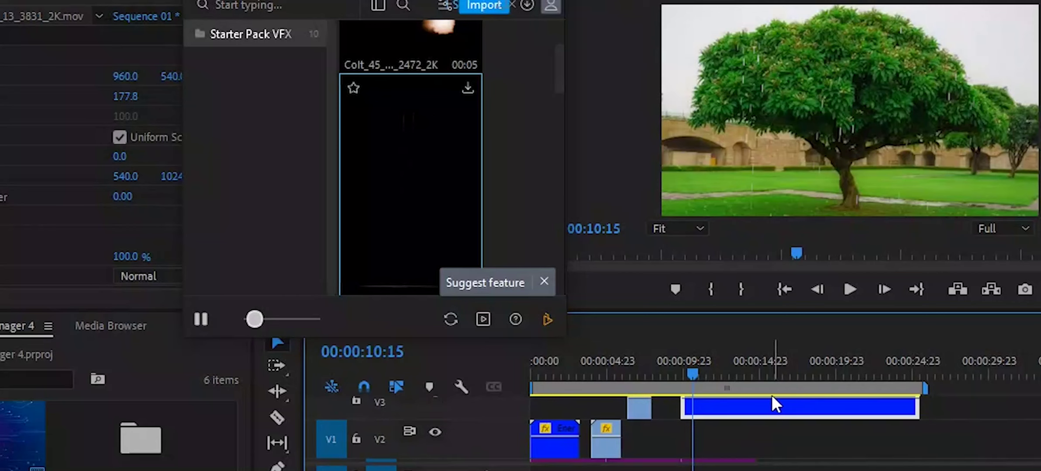
{"action": "left_click_drag", "start_coordinate": [736, 411], "coordinate": [740, 439]}
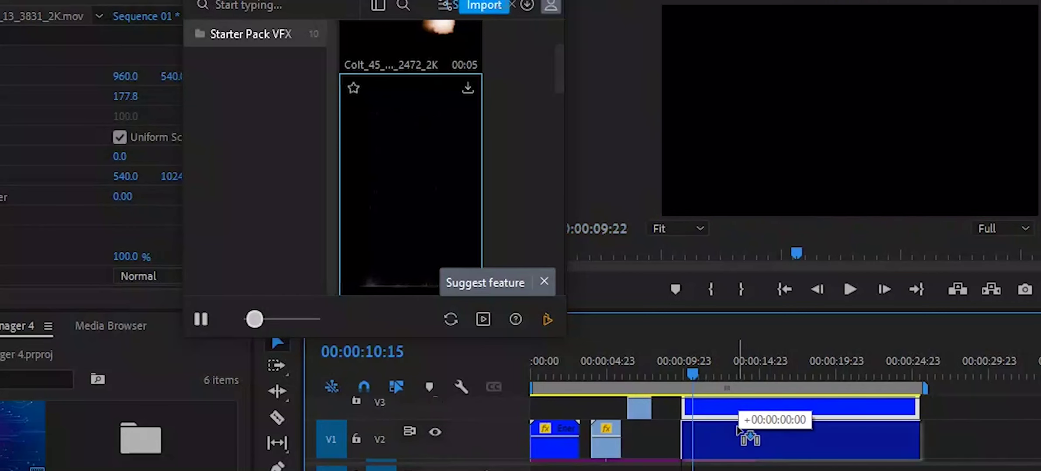
Step: Play from just before the tree image to preview the drips
{"action": "scroll", "coordinate": [932, 378], "scroll_direction": "down", "scroll_amount": 3}
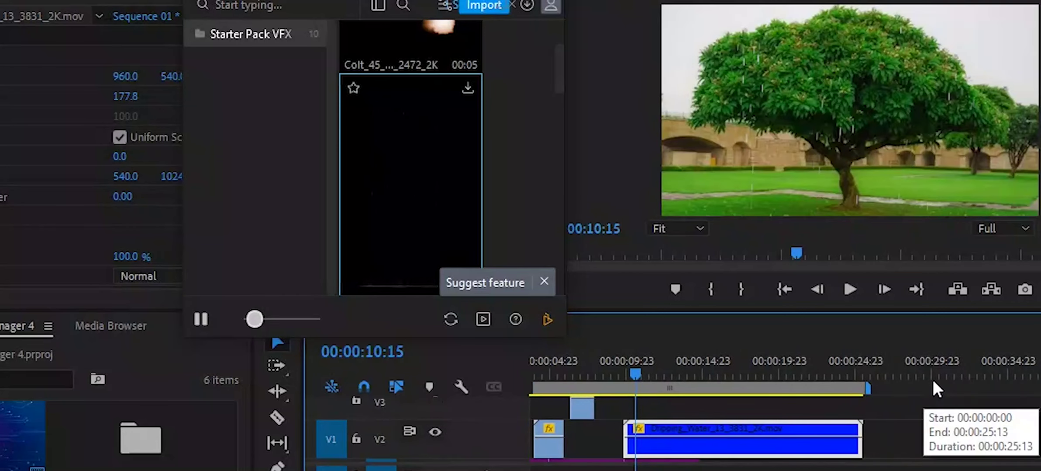
{"action": "left_click_drag", "start_coordinate": [636, 374], "coordinate": [623, 371]}
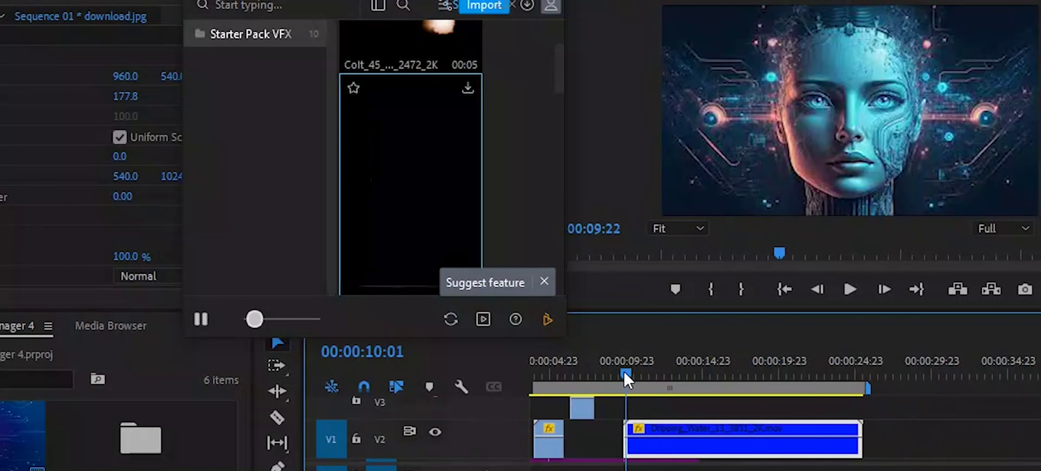
{"action": "key", "text": "space"}
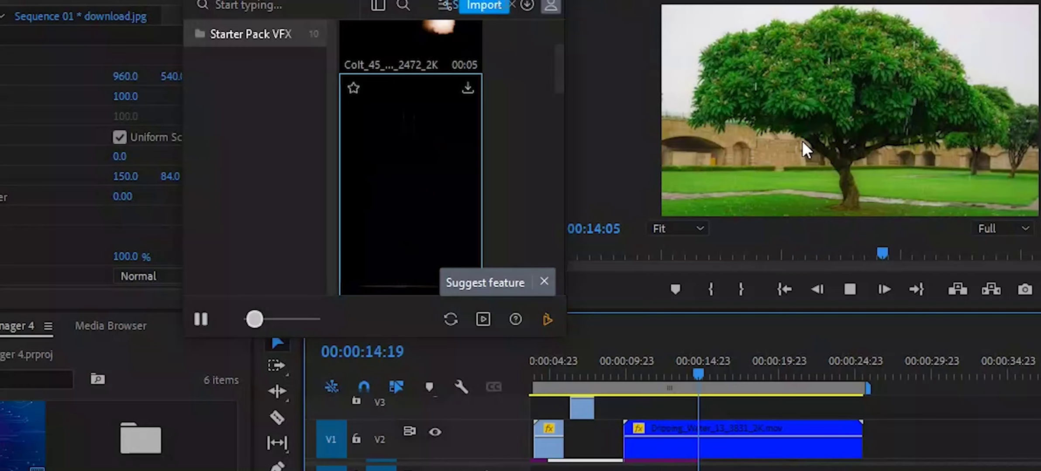
Step: Change the Dripping_Water clip's Motion Scale from 177.8 to 80
{"action": "left_click", "coordinate": [698, 446]}
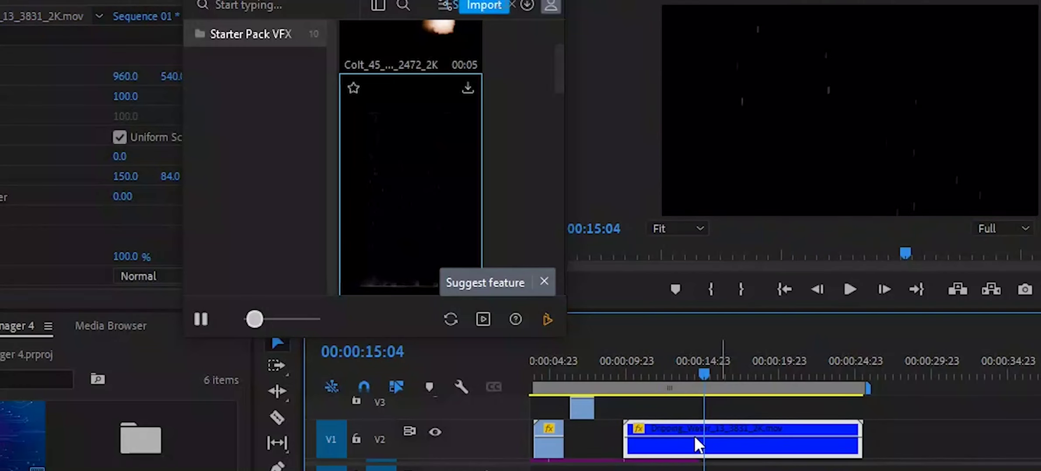
{"action": "left_click", "coordinate": [125, 97]}
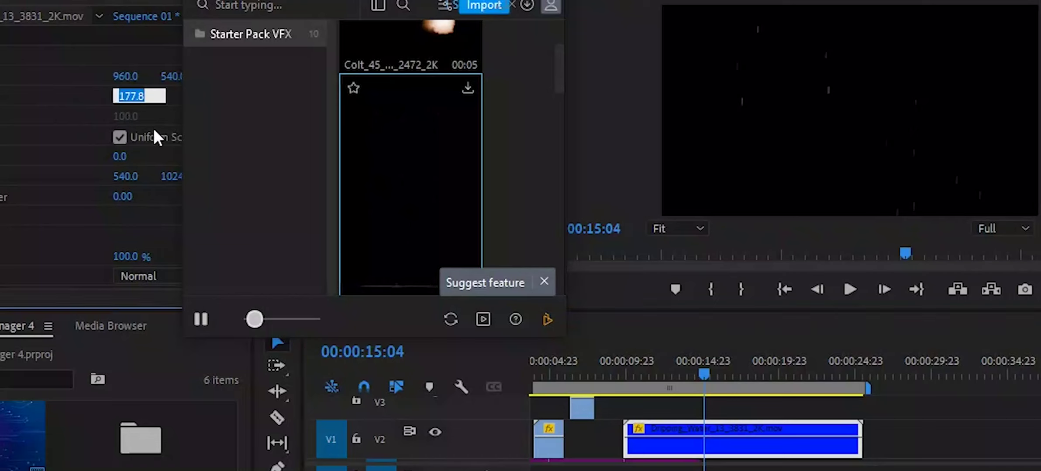
{"action": "type", "text": "80"}
{"action": "key", "text": "Return"}
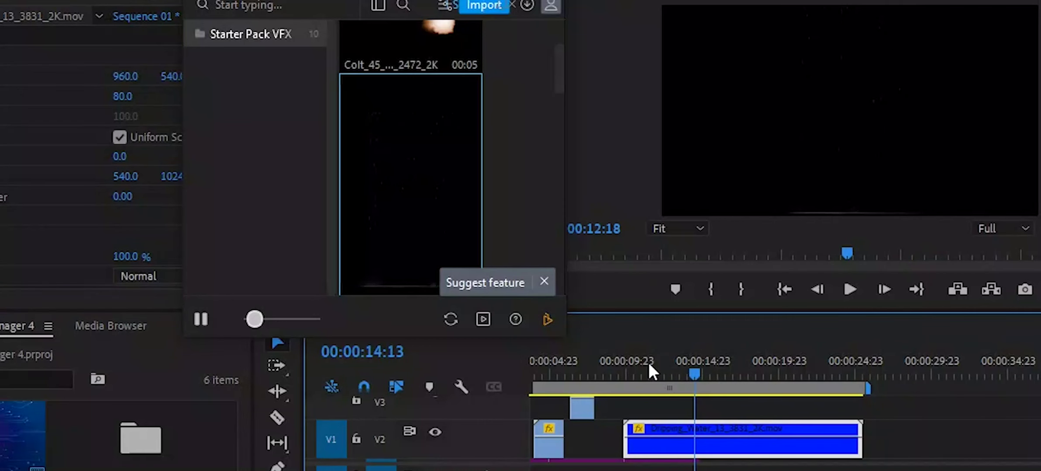
Step: Scrub through the scaled drips and Alt-drag a copy of the clip onto V3
{"action": "left_click_drag", "start_coordinate": [703, 370], "coordinate": [641, 371]}
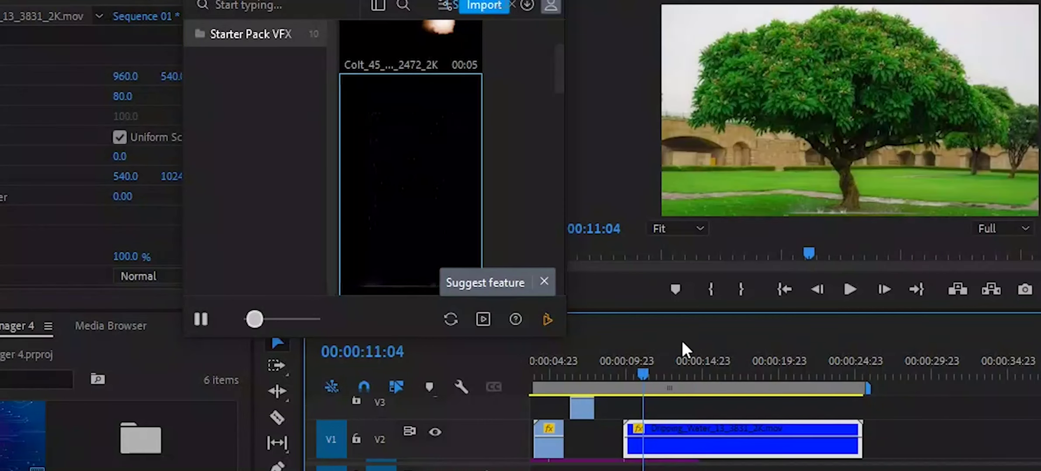
{"action": "left_click_drag", "start_coordinate": [641, 376], "coordinate": [656, 374]}
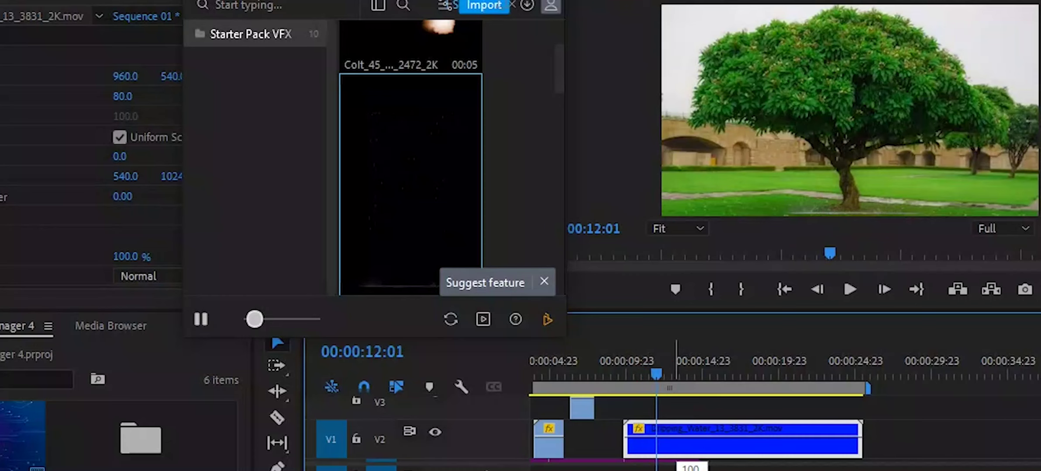
{"action": "left_click_drag", "start_coordinate": [677, 438], "coordinate": [691, 458]}
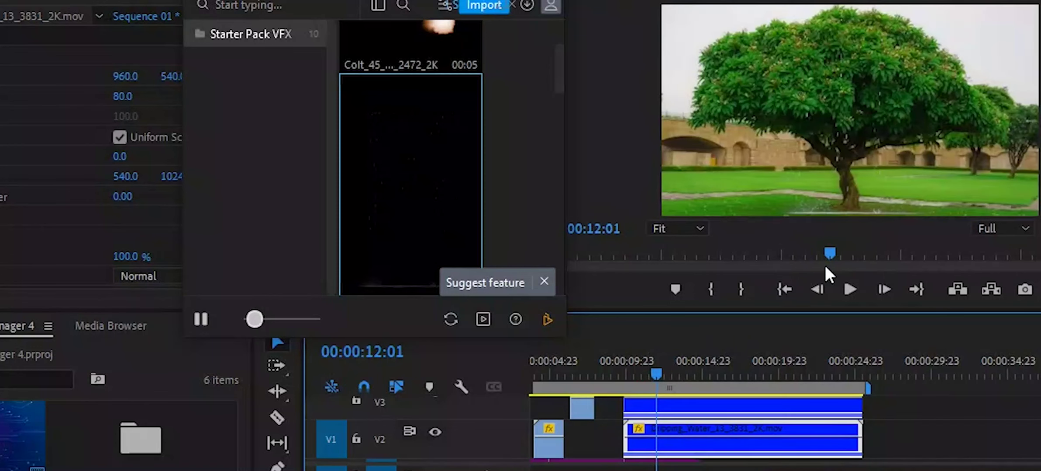
Step: Shift the V3 overlay copy left to position 420.5, 540 and preview it
{"action": "left_click", "coordinate": [867, 136]}
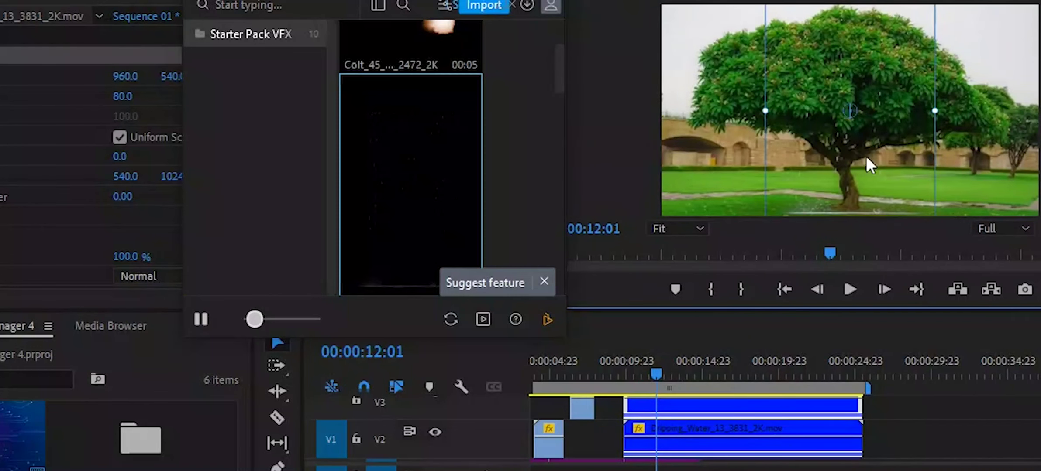
{"action": "left_click_drag", "start_coordinate": [826, 156], "coordinate": [961, 158]}
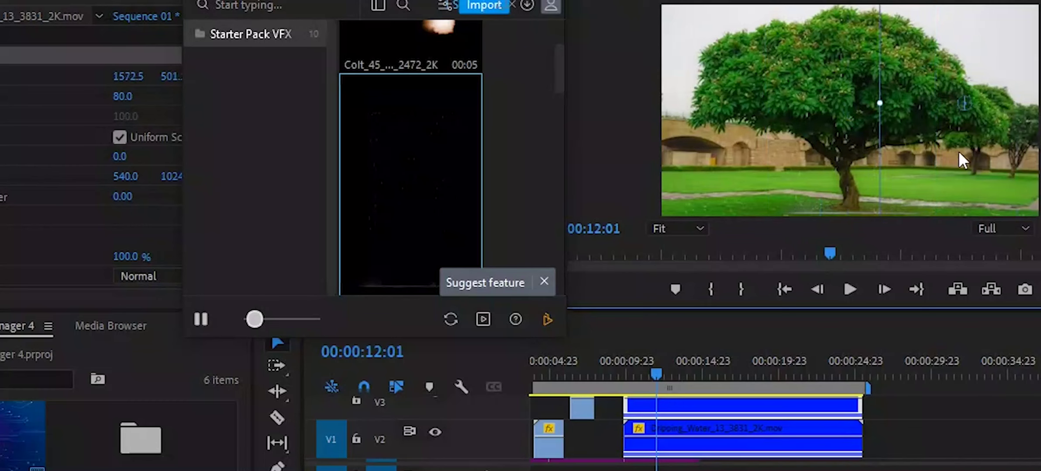
{"action": "left_click_drag", "start_coordinate": [961, 159], "coordinate": [959, 156]}
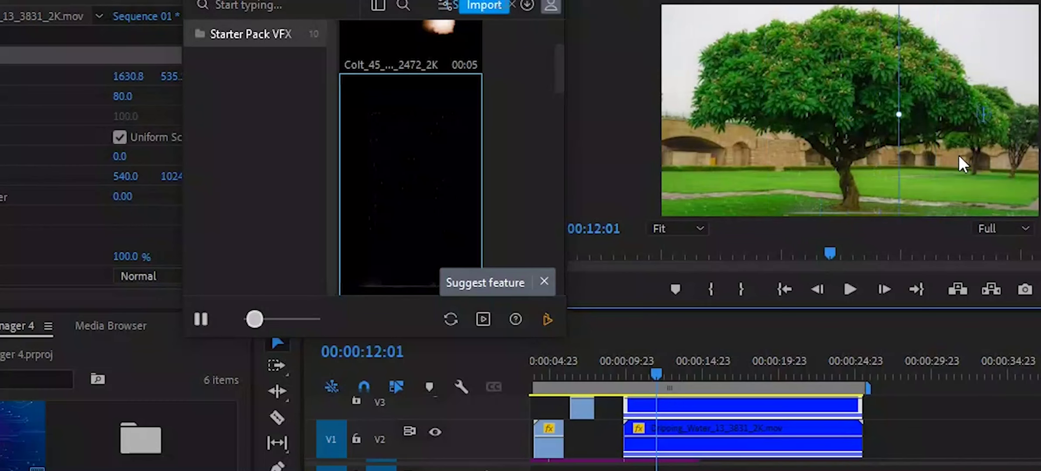
{"action": "key", "text": "ctrl+z"}
{"action": "key", "text": "ctrl+z"}
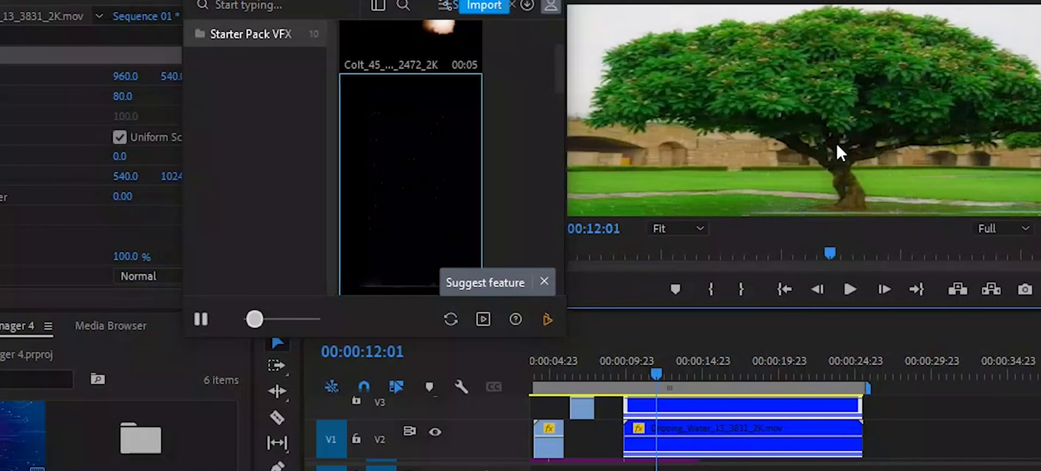
{"action": "left_click_drag", "start_coordinate": [795, 144], "coordinate": [731, 140]}
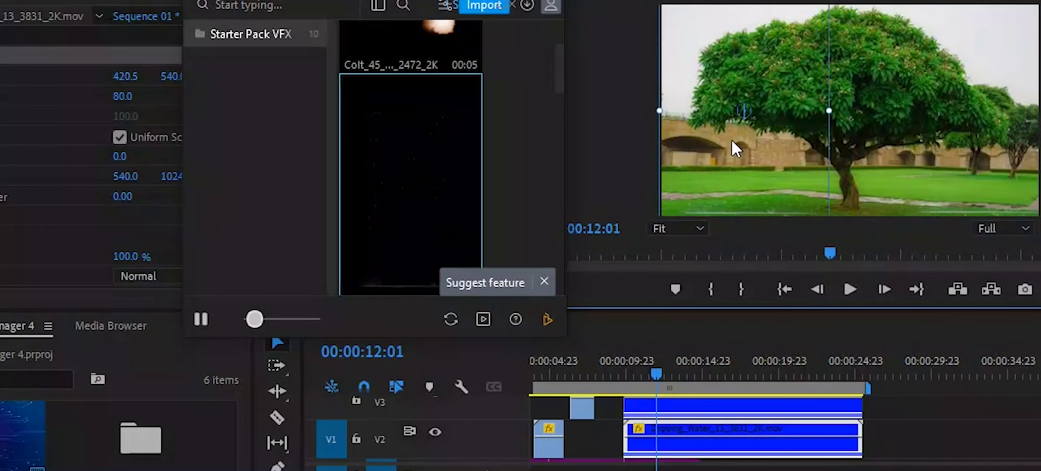
{"action": "mouse_move", "coordinate": [655, 371]}
{"action": "left_mouse_down"}
{"action": "mouse_move", "coordinate": [712, 377]}
{"action": "mouse_move", "coordinate": [628, 369]}
{"action": "left_mouse_up"}
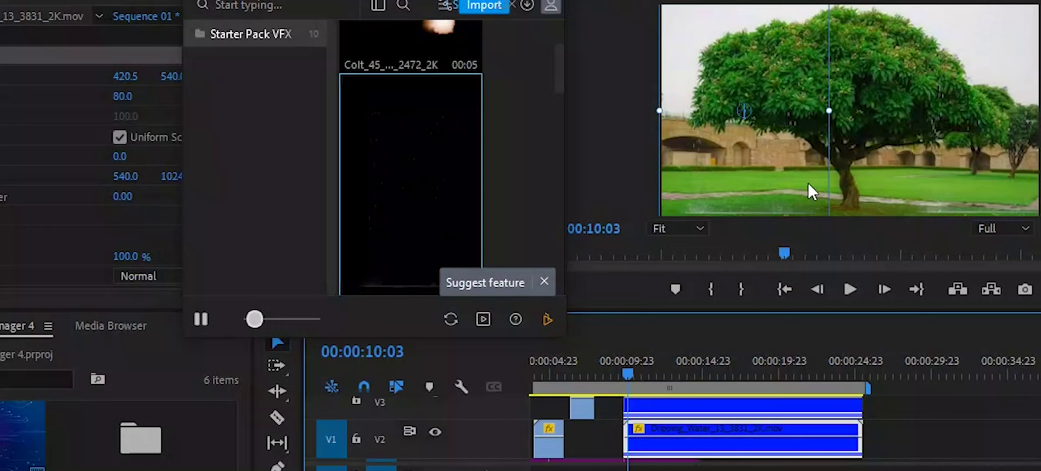
{"action": "mouse_move", "coordinate": [447, 129]}
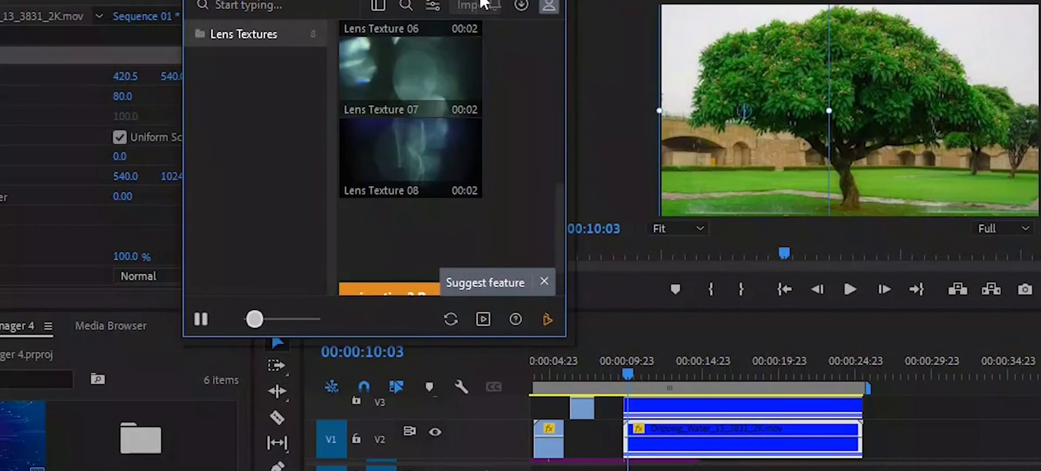
Step: Browse the Lens Textures, then return to the AEJuice free packs gallery
{"action": "mouse_move", "coordinate": [444, 94]}
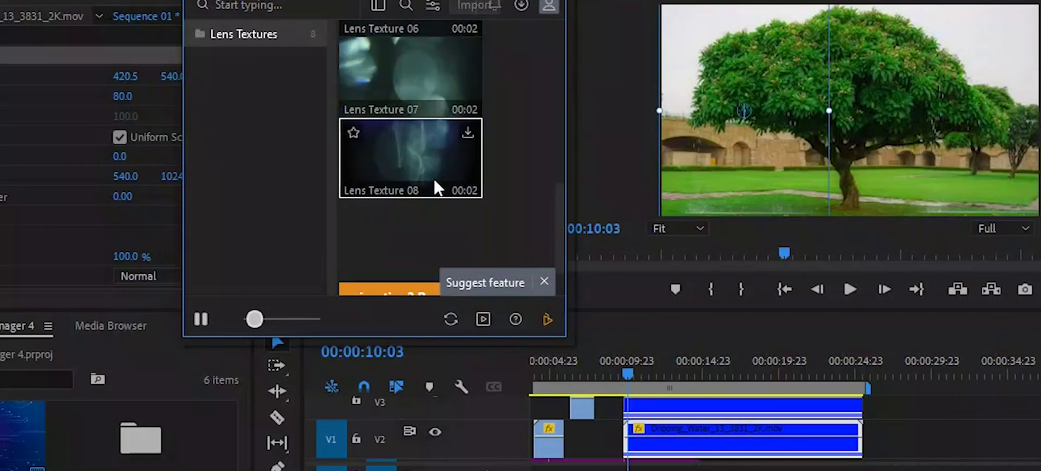
{"action": "scroll", "coordinate": [437, 187], "scroll_direction": "up", "scroll_amount": 1}
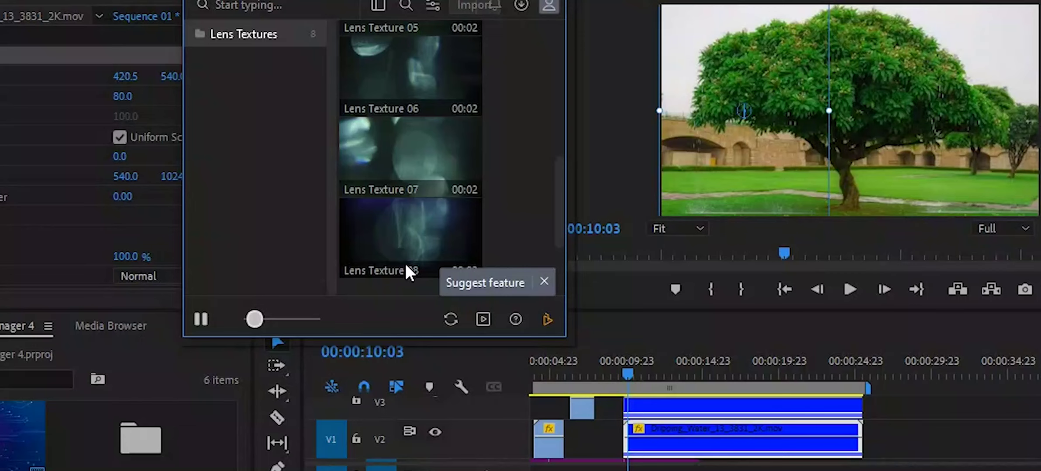
{"action": "mouse_move", "coordinate": [415, 205]}
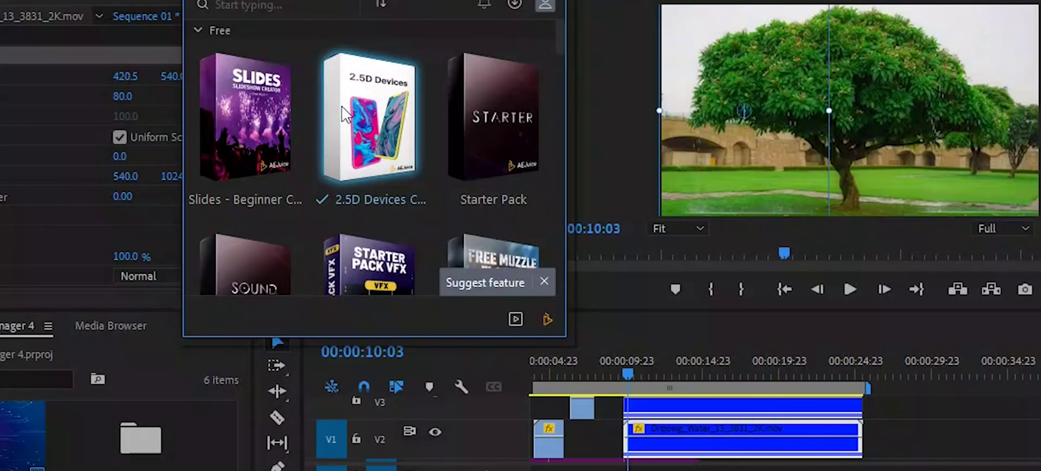
Step: Open the AEJuice Sound Effects pack with its folder list scrolled to Alarms
{"action": "scroll", "coordinate": [425, 56], "scroll_direction": "down", "scroll_amount": 1}
{"action": "scroll", "coordinate": [421, 51], "scroll_direction": "down", "scroll_amount": 1}
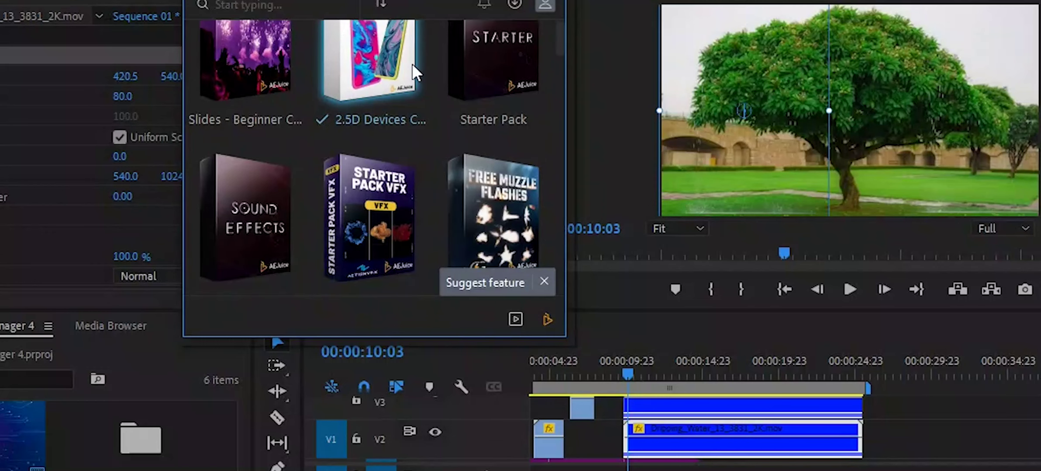
{"action": "left_click", "coordinate": [238, 217]}
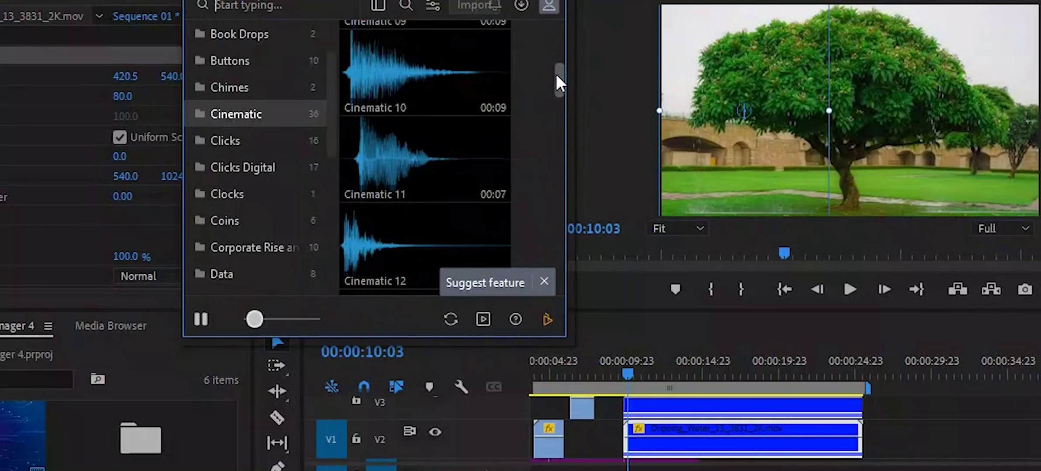
{"action": "left_click_drag", "start_coordinate": [556, 74], "coordinate": [554, 30]}
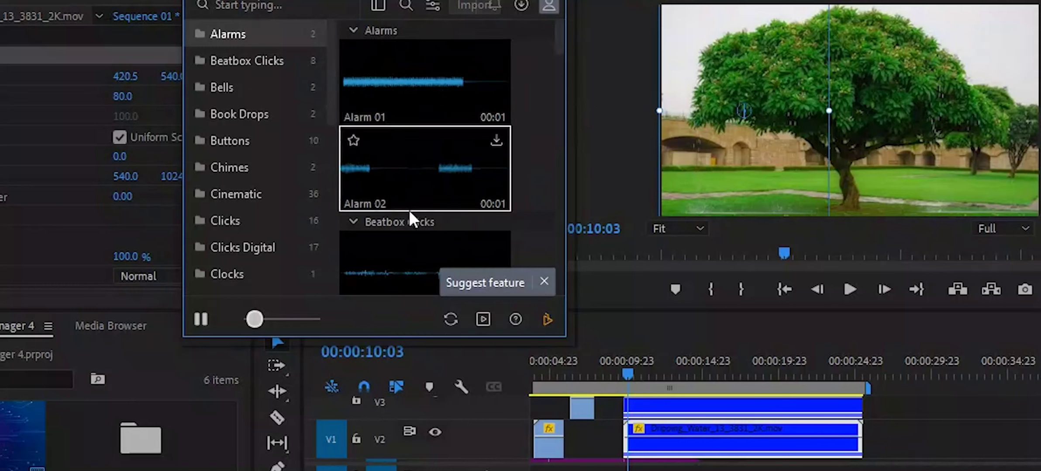
{"action": "scroll", "coordinate": [403, 157], "scroll_direction": "down", "scroll_amount": 1}
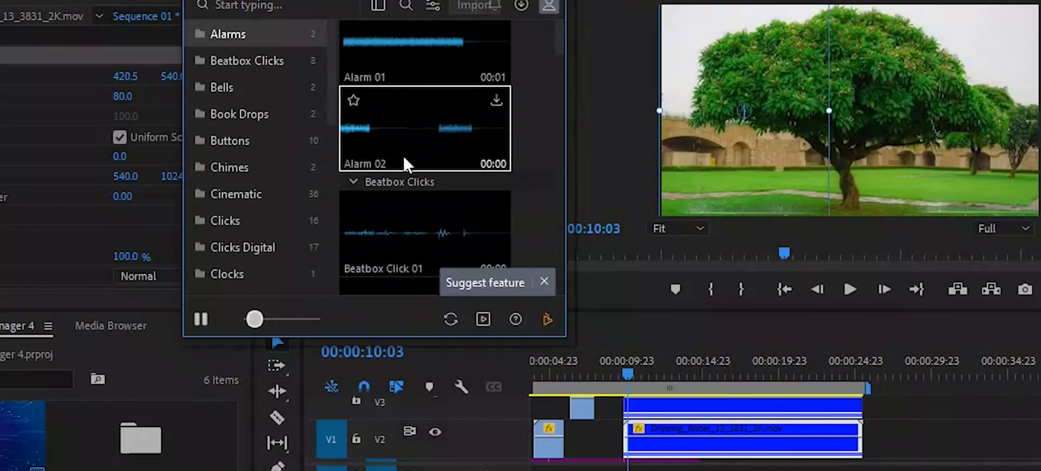
{"action": "scroll", "coordinate": [404, 159], "scroll_direction": "down", "scroll_amount": 1}
{"action": "scroll", "coordinate": [395, 179], "scroll_direction": "down", "scroll_amount": 1}
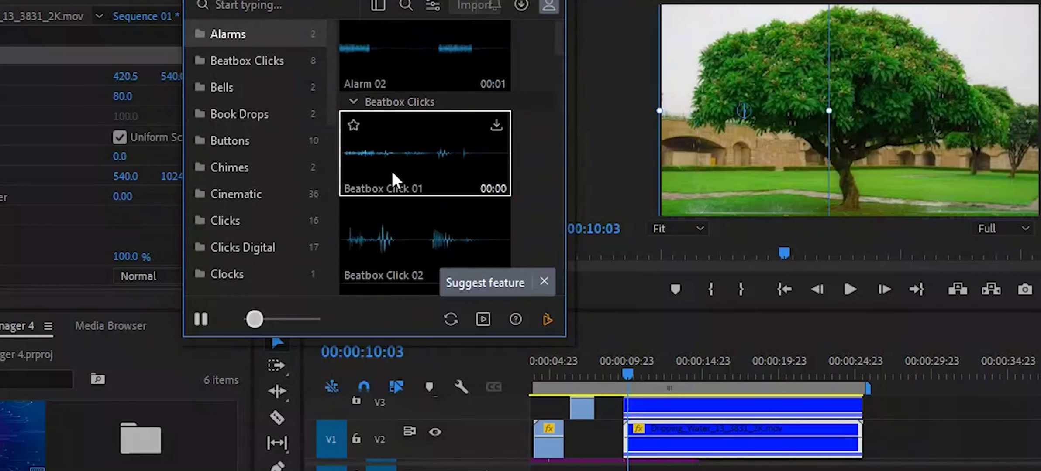
{"action": "scroll", "coordinate": [395, 179], "scroll_direction": "down", "scroll_amount": 2}
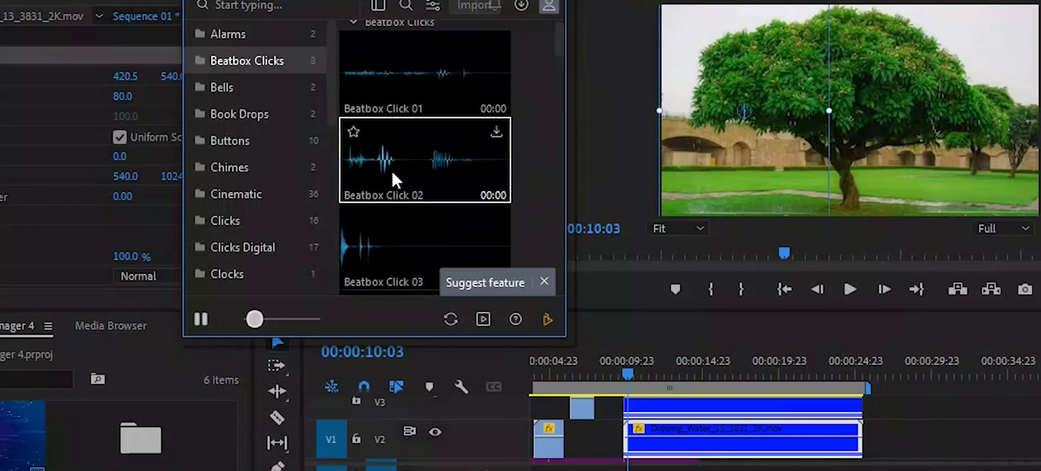
{"action": "scroll", "coordinate": [395, 180], "scroll_direction": "down", "scroll_amount": 2}
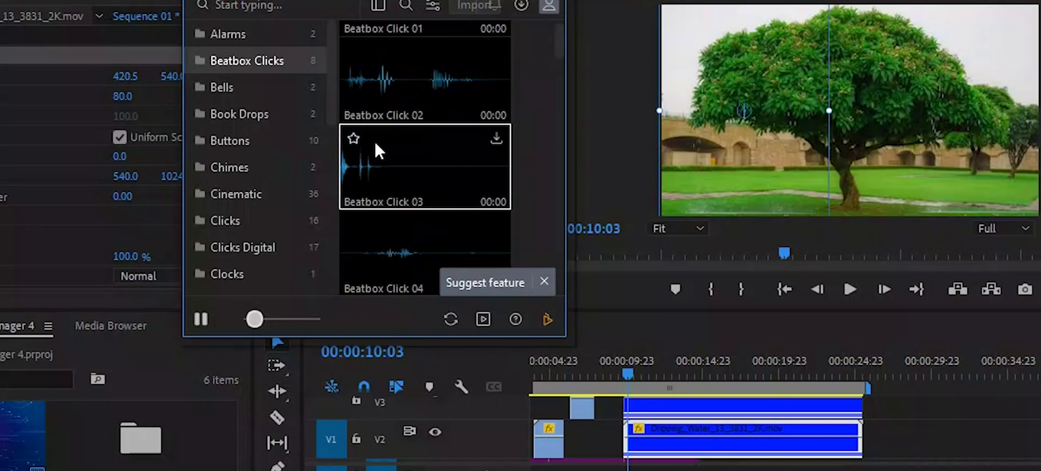
{"action": "scroll", "coordinate": [420, 146], "scroll_direction": "down", "scroll_amount": 3}
{"action": "scroll", "coordinate": [420, 139], "scroll_direction": "down", "scroll_amount": 2}
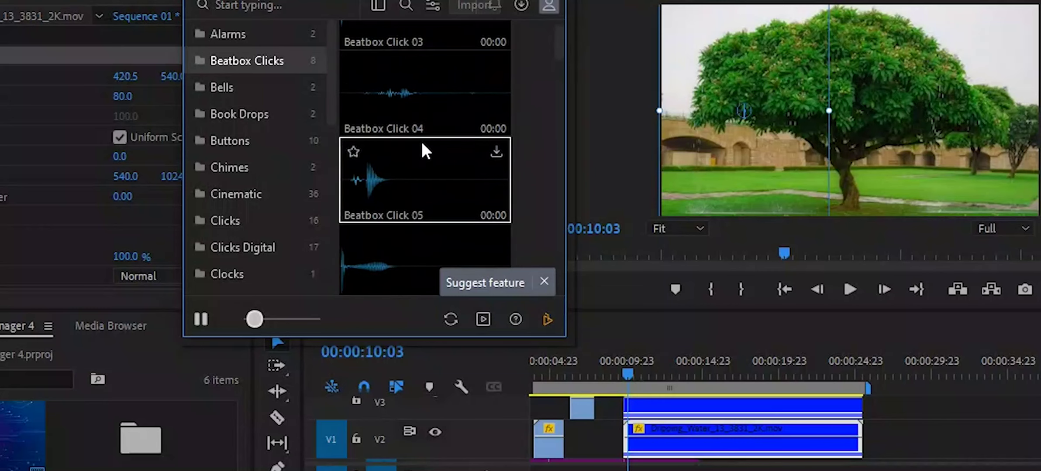
{"action": "scroll", "coordinate": [420, 140], "scroll_direction": "down", "scroll_amount": 2}
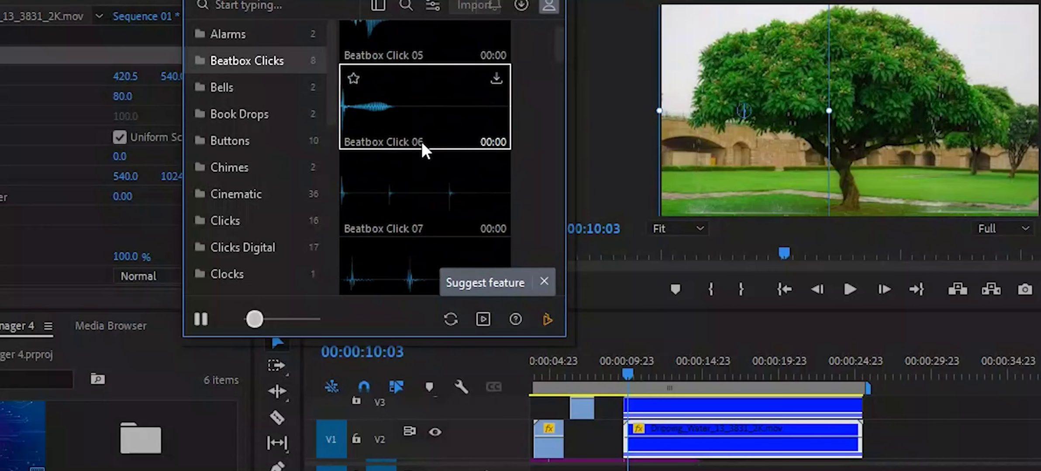
{"action": "scroll", "coordinate": [367, 268], "scroll_direction": "down", "scroll_amount": 1}
{"action": "scroll", "coordinate": [366, 265], "scroll_direction": "down", "scroll_amount": 1}
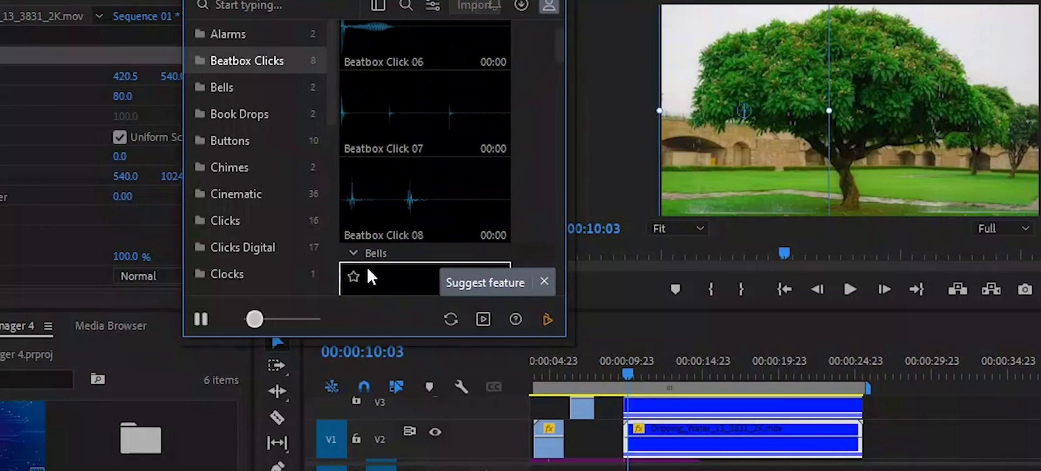
{"action": "scroll", "coordinate": [372, 257], "scroll_direction": "down", "scroll_amount": 3}
{"action": "scroll", "coordinate": [400, 207], "scroll_direction": "down", "scroll_amount": 3}
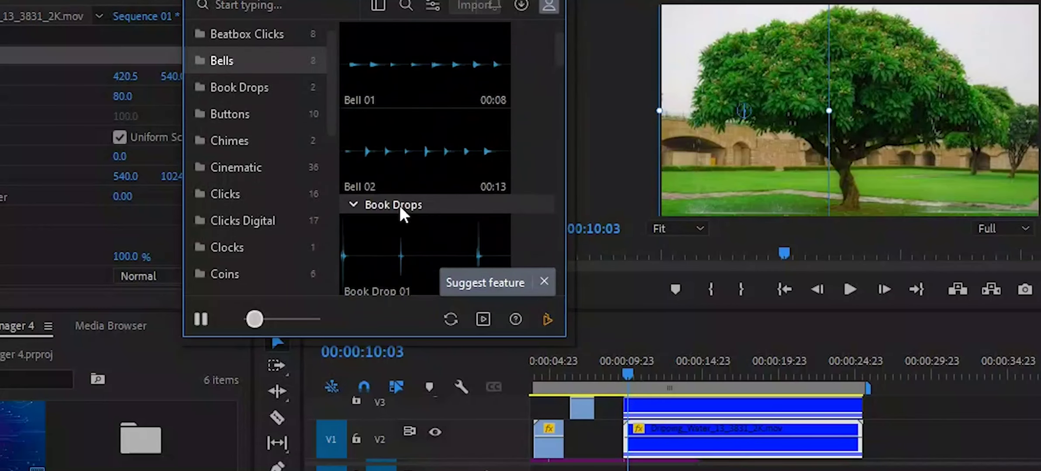
{"action": "scroll", "coordinate": [402, 201], "scroll_direction": "down", "scroll_amount": 2}
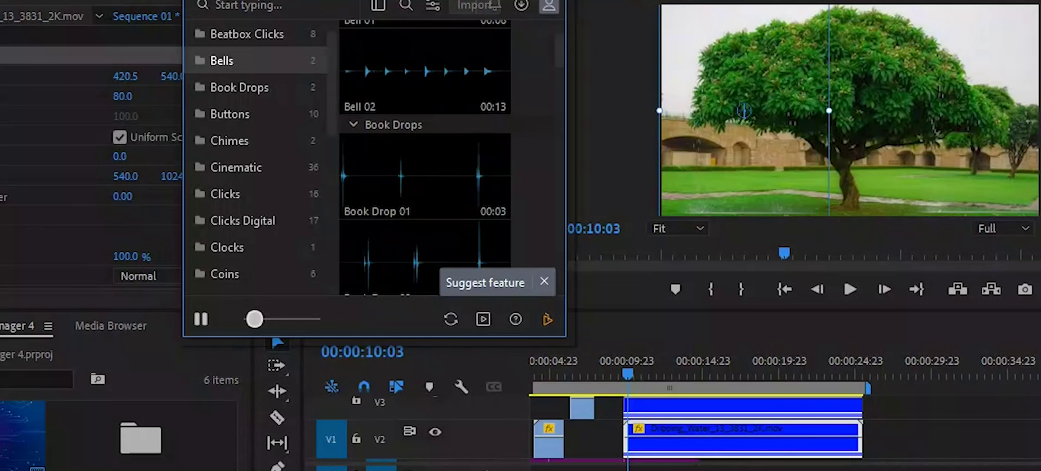
Step: Close the floating AEJuice sound-effects library with Escape
{"action": "key", "text": "Escape"}
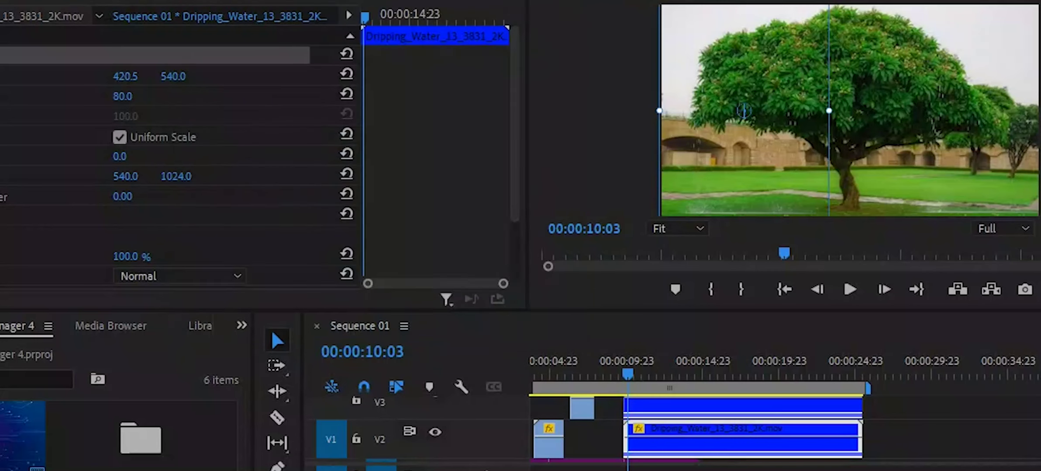